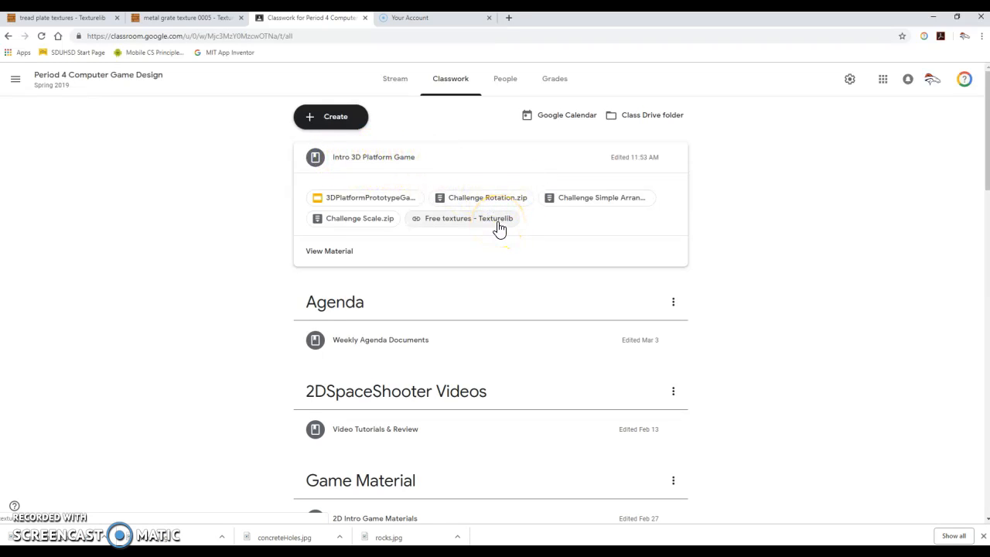
# - Download the 2374 x 2383 version of the metal grate texture from Texturelib and show the downloaded file in its folder
pyautogui.click(103, 18)
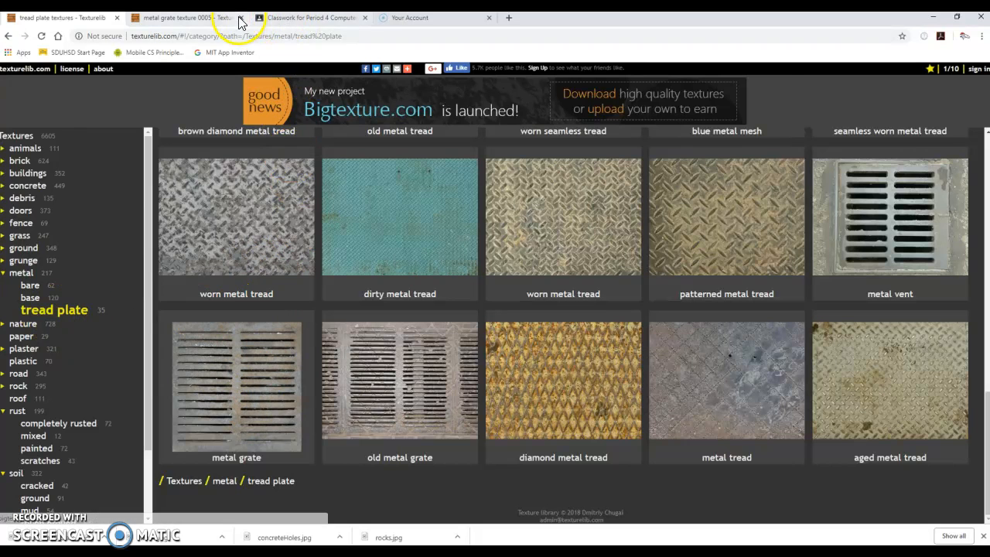
pyautogui.click(203, 18)
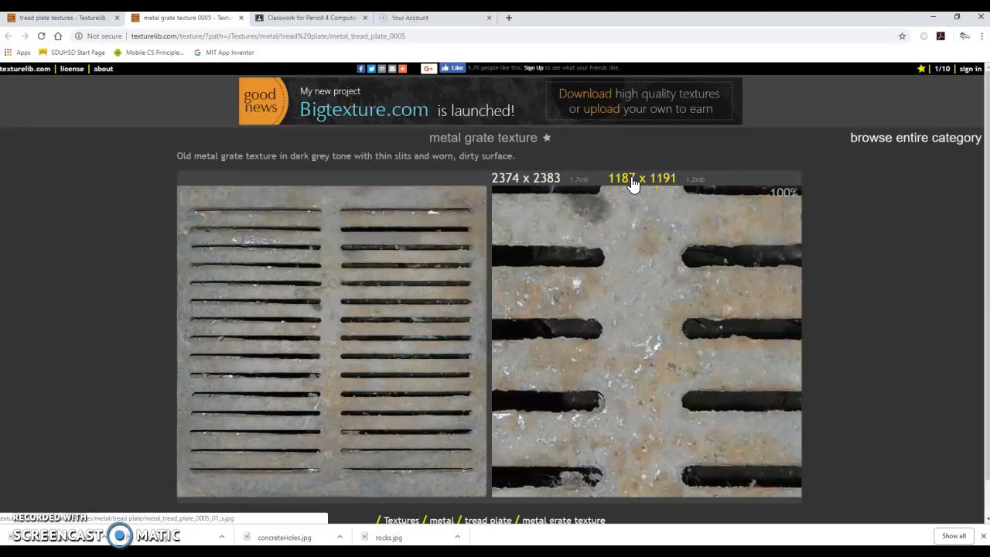
pyautogui.click(536, 181)
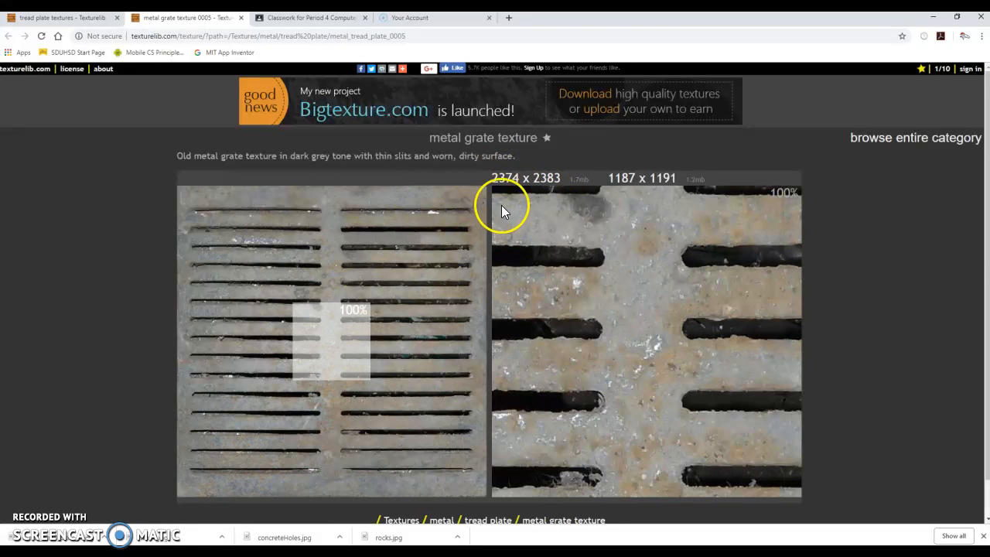
pyautogui.rightClick(106, 539)
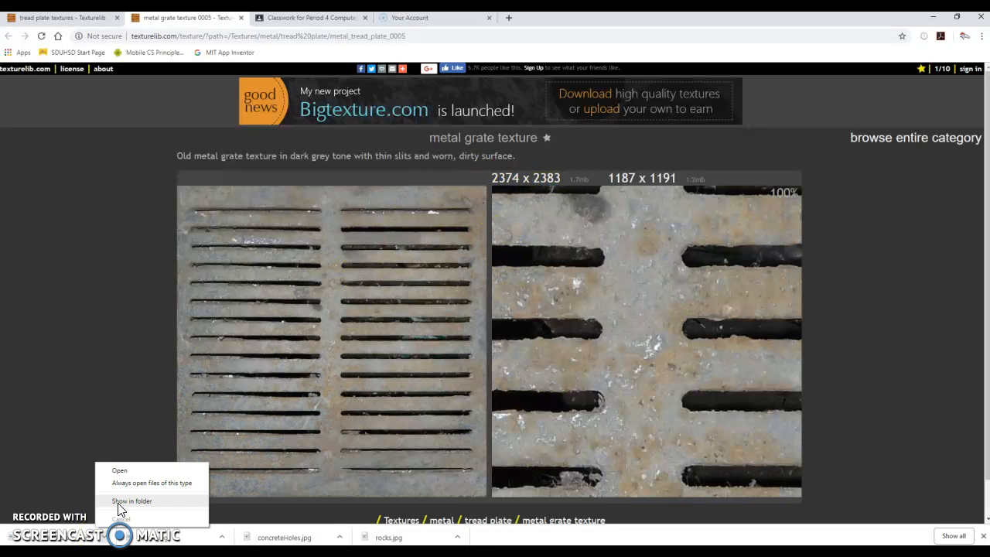
pyautogui.click(120, 501)
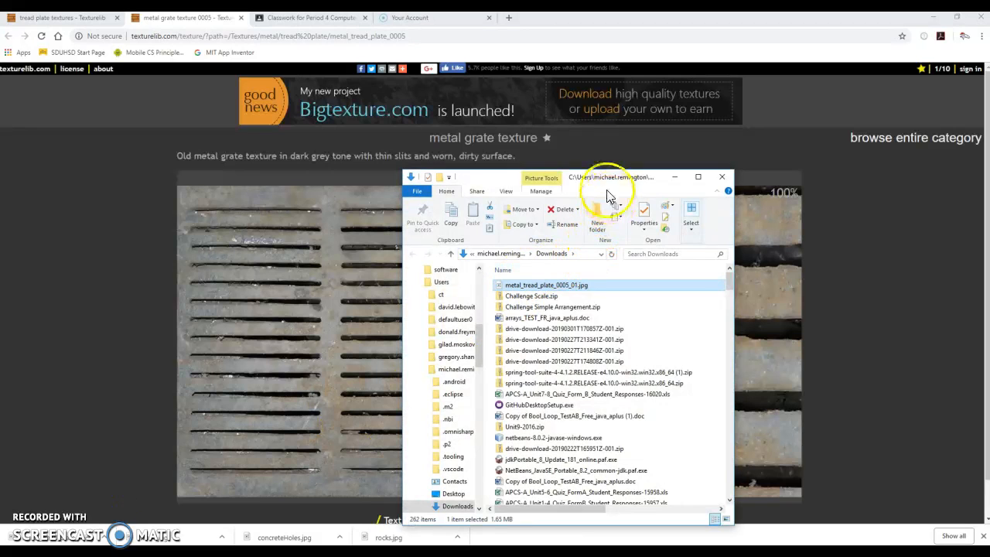
# - Arrange the Downloads window and the Textures folder window side by side
pyautogui.moveTo(499, 179); pyautogui.dragTo(503, 115)
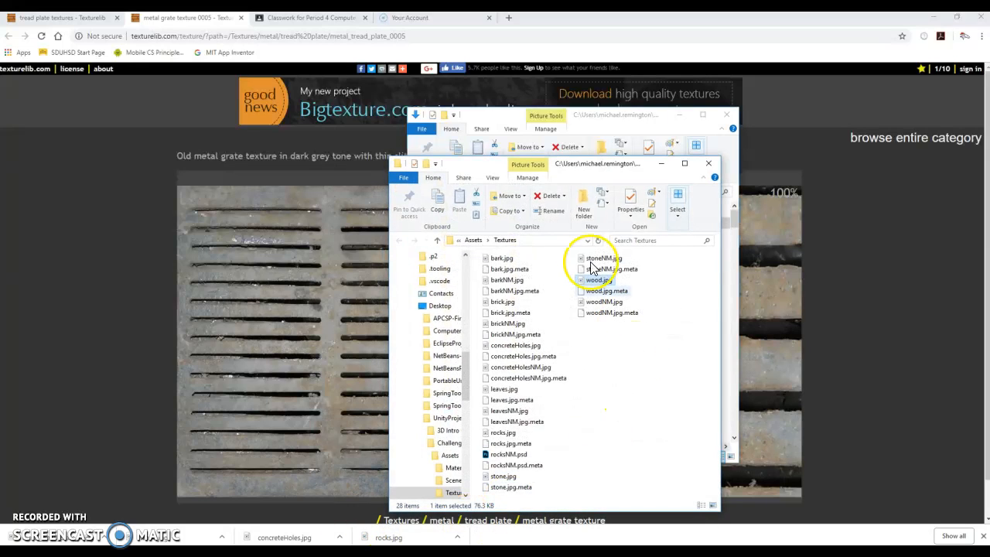
pyautogui.moveTo(478, 165); pyautogui.dragTo(696, 148)
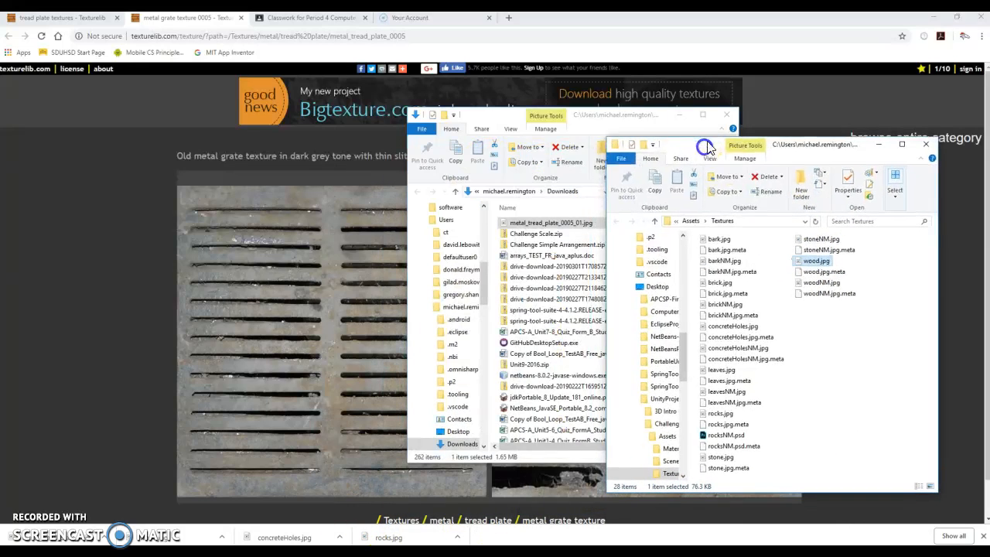
pyautogui.moveTo(484, 115); pyautogui.dragTo(298, 106)
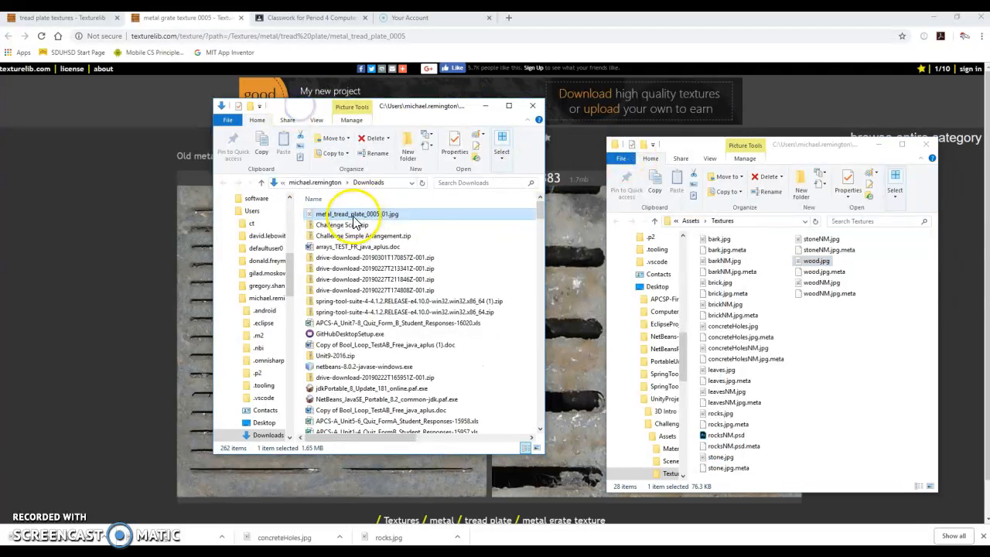
pyautogui.moveTo(687, 143); pyautogui.dragTo(651, 91)
# - In the second file window, browse from Desktop through UnityProjects and Challenge Scale to the Assets\Textures folder
pyautogui.moveTo(648, 269); pyautogui.dragTo(648, 195)
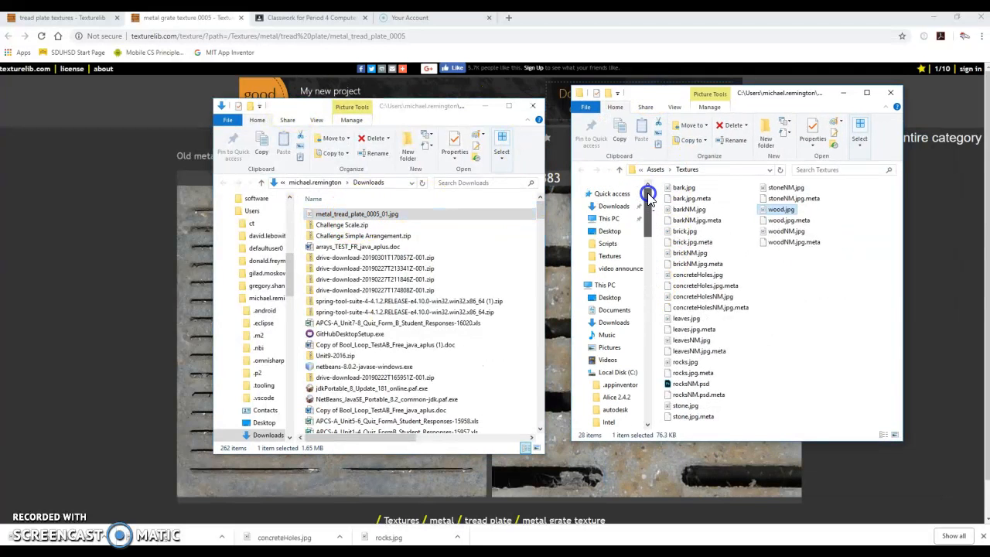
pyautogui.click(611, 298)
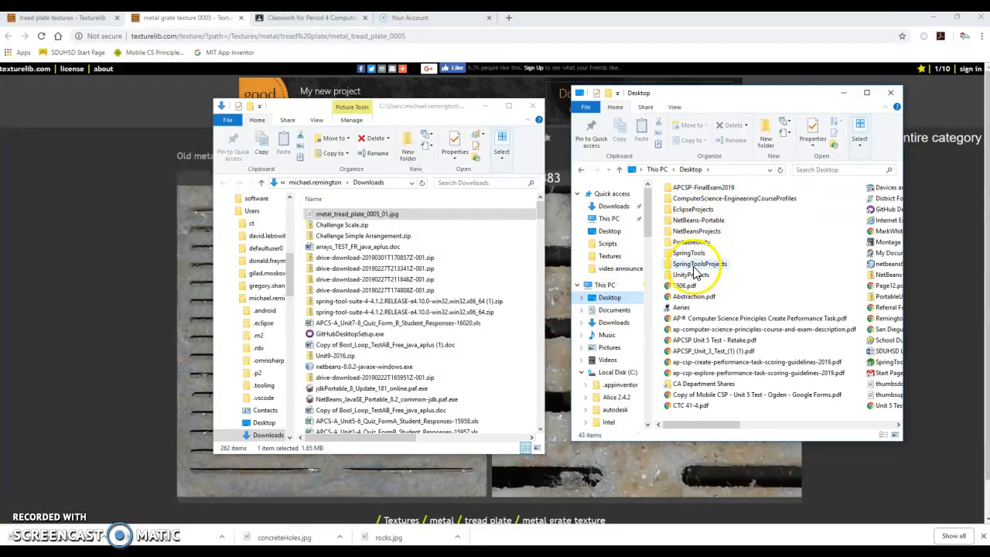
pyautogui.doubleClick(690, 275)
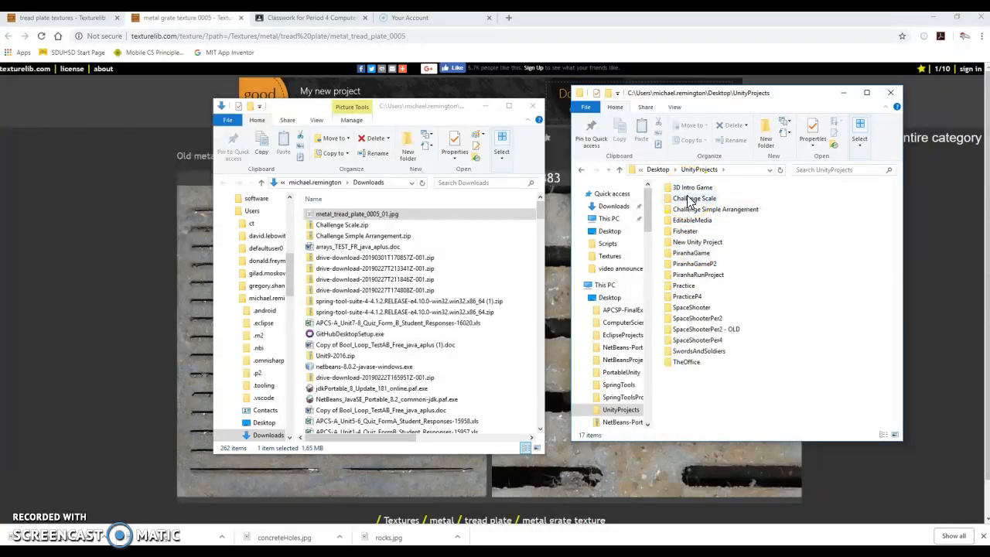
pyautogui.doubleClick(685, 199)
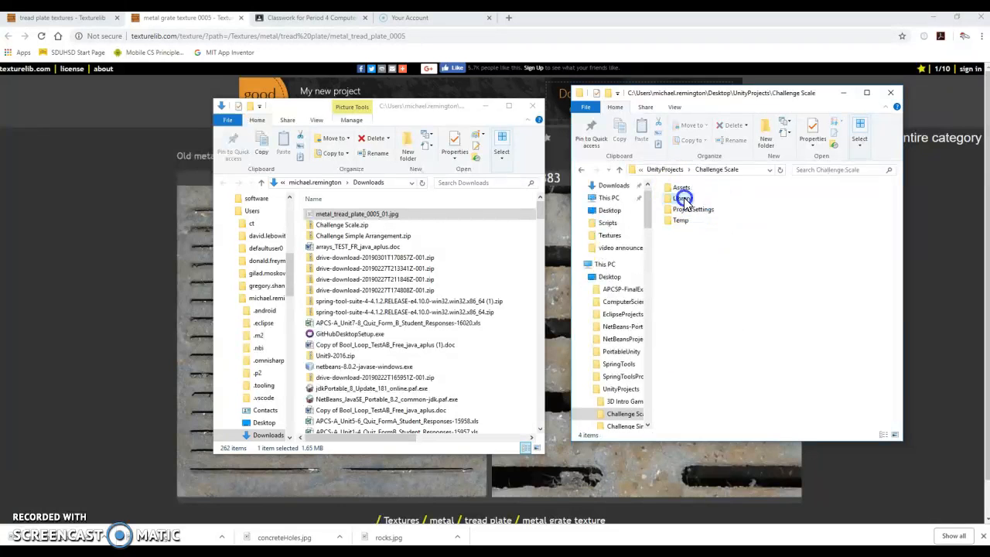
pyautogui.doubleClick(681, 191)
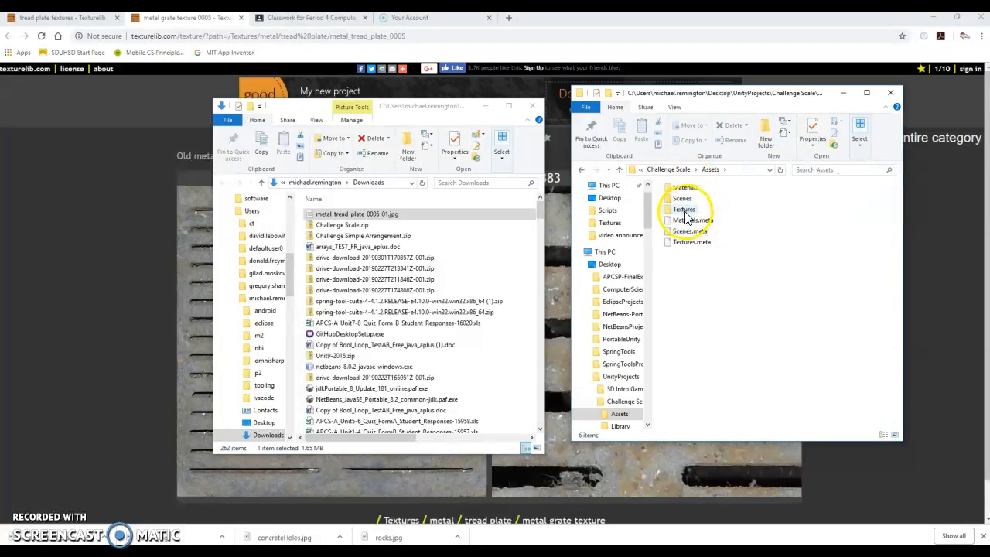
pyautogui.doubleClick(684, 211)
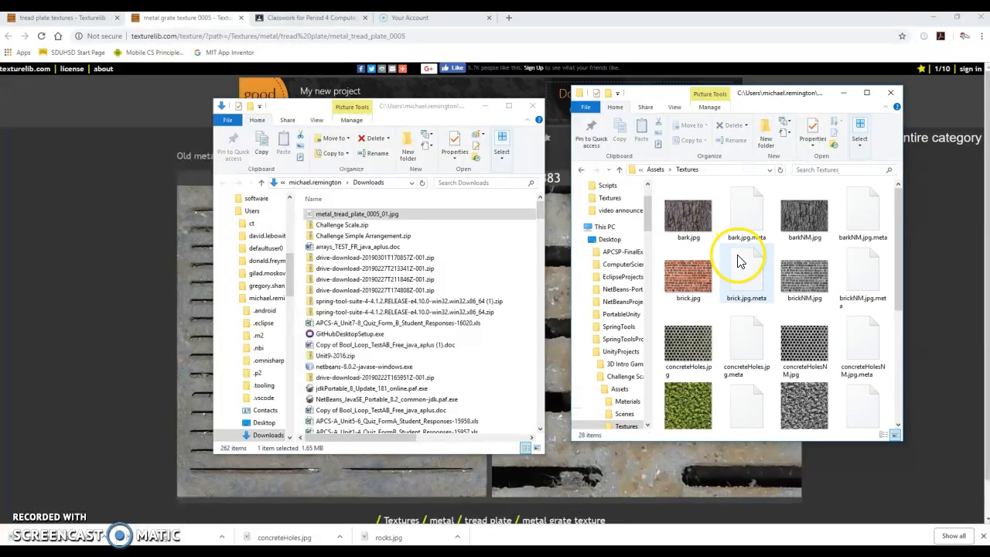
# - Move metal_tread_plate_0005_01.jpg from Downloads into the project's Textures folder and close the Downloads window
pyautogui.moveTo(377, 215); pyautogui.dragTo(685, 244)
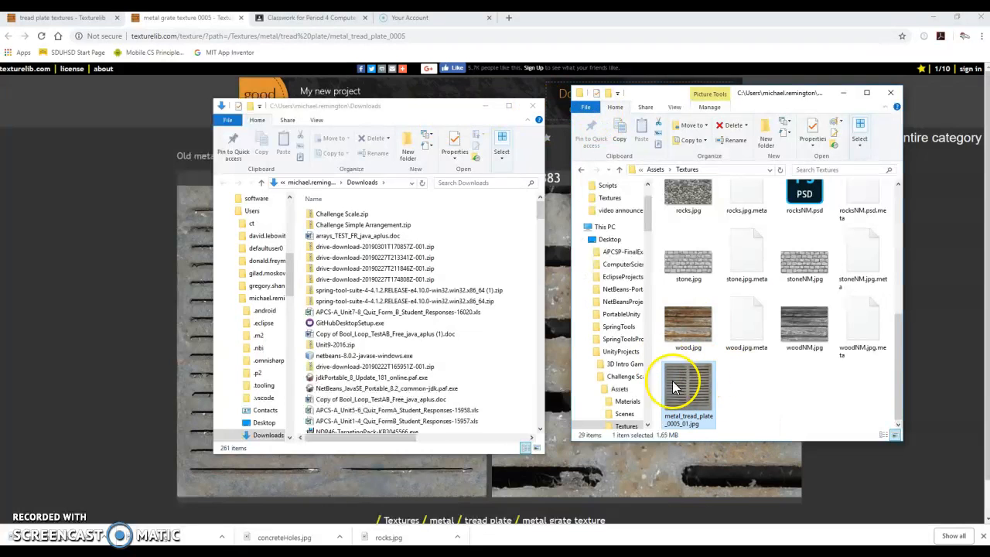
pyautogui.click(532, 106)
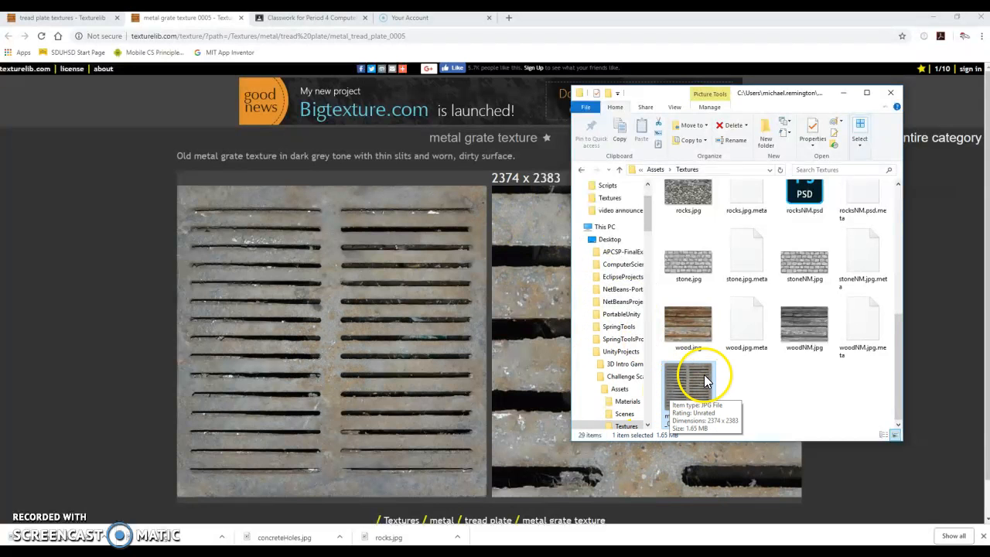
pyautogui.moveTo(688, 93); pyautogui.dragTo(448, 66)
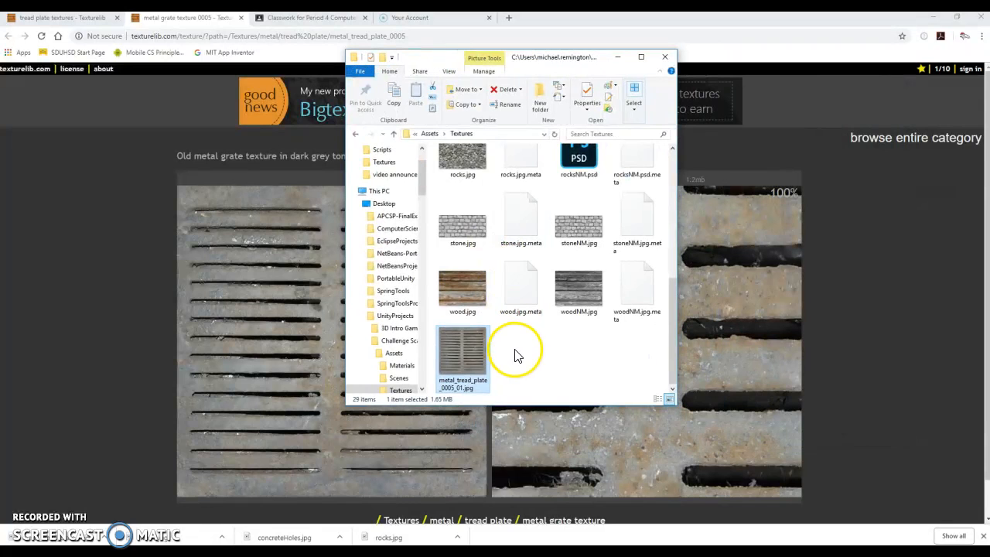
# - Open metal_tread_plate_0005_01.jpg from the Textures folder in Adobe Photoshop CC 2018
pyautogui.rightClick(468, 349)
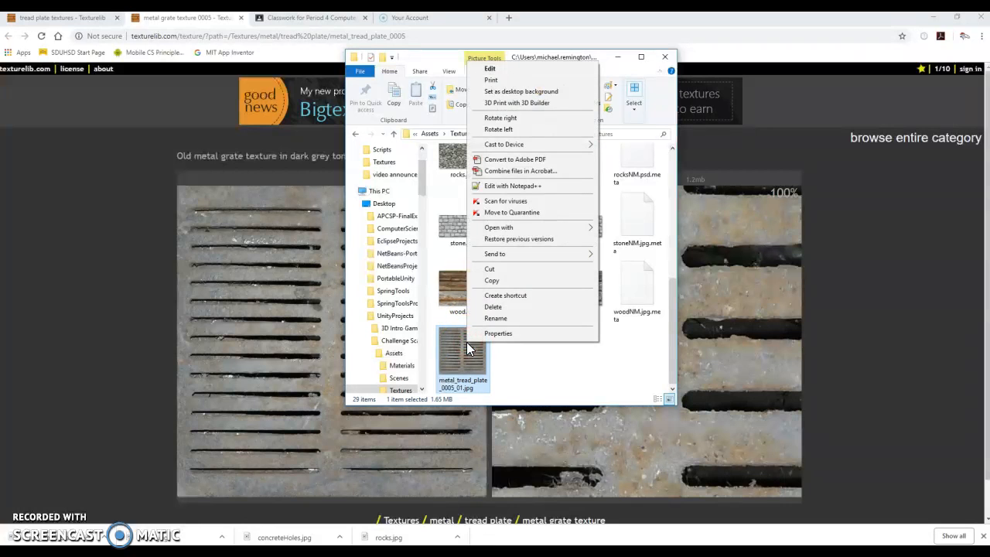
pyautogui.moveTo(494, 227)
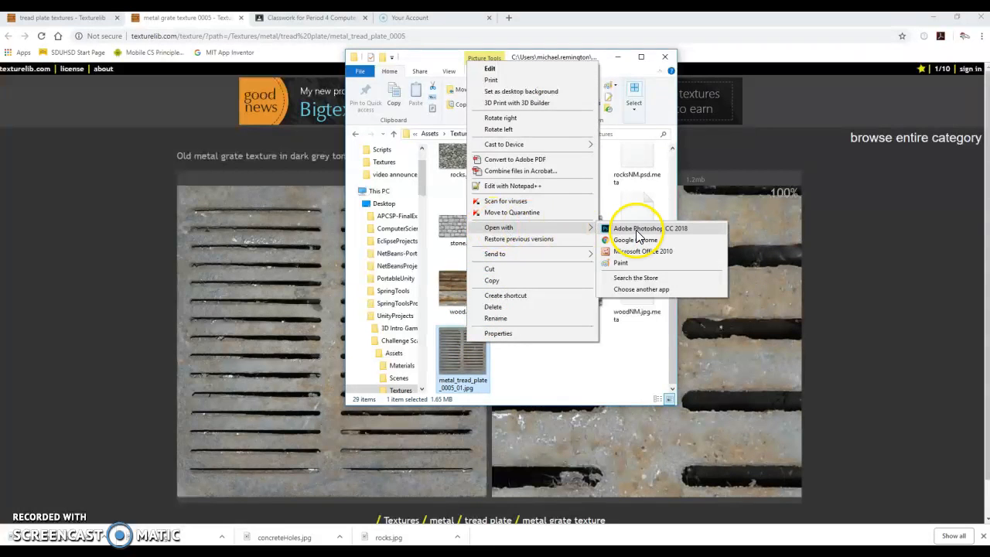
pyautogui.click(636, 230)
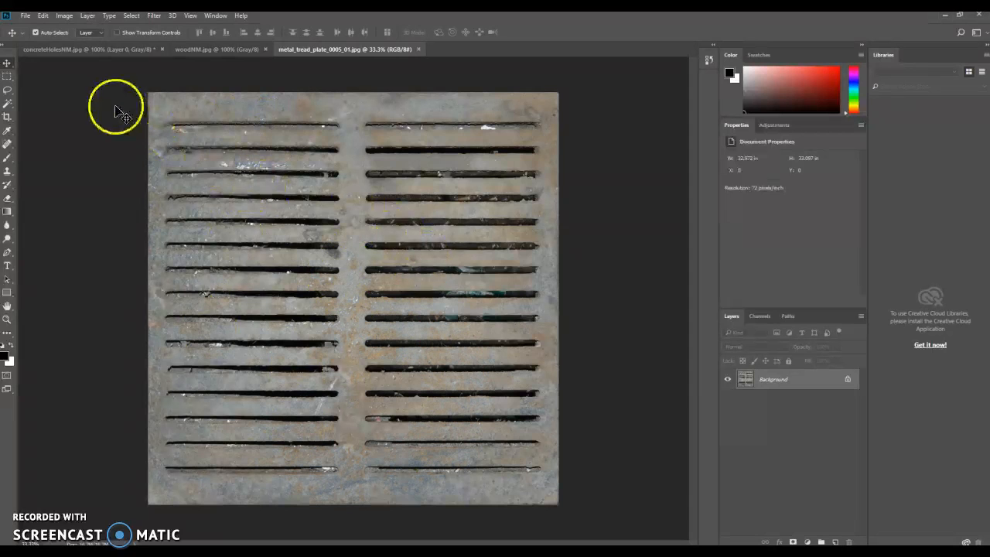
# - Save the image under the new name metal_tread_plate_NM.jpg in the Textures folder, with JPEG quality 12 (Maximum)
pyautogui.click(24, 16)
pyautogui.click(35, 129)
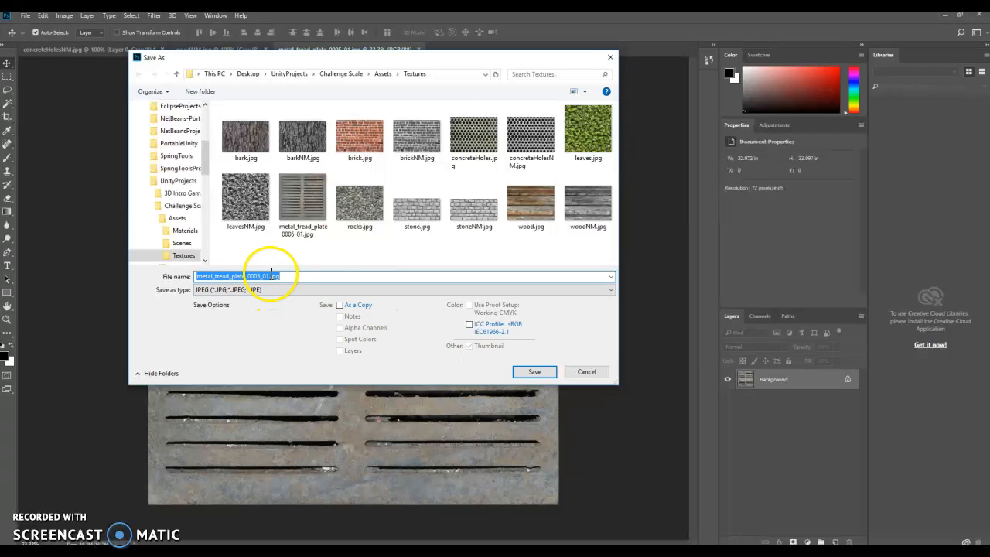
pyautogui.click(269, 274)
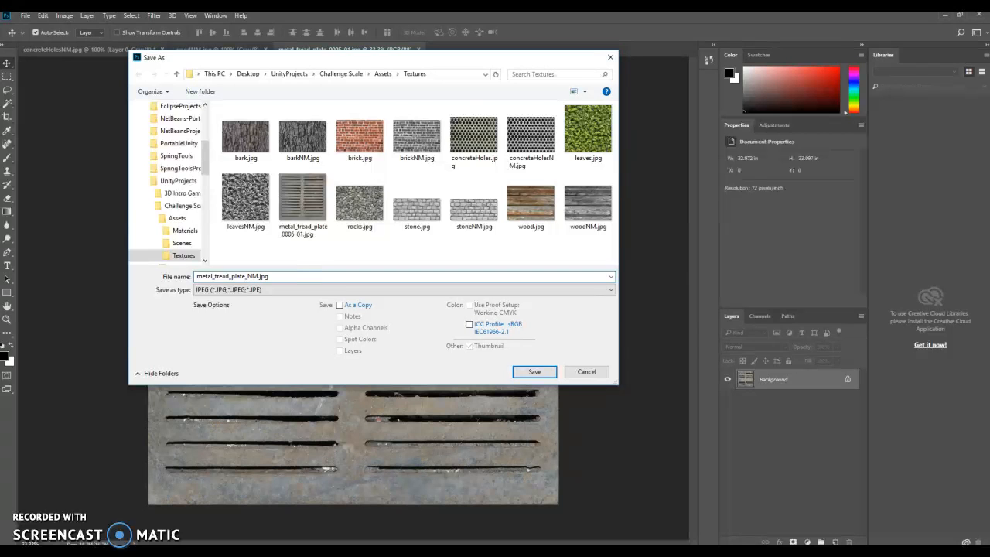
pyautogui.press('Return')
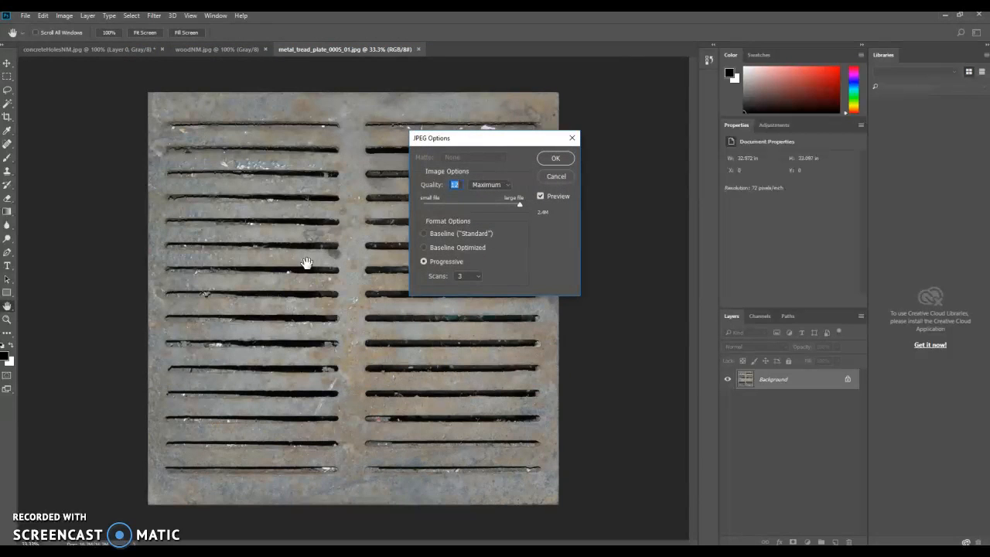
pyautogui.click(555, 159)
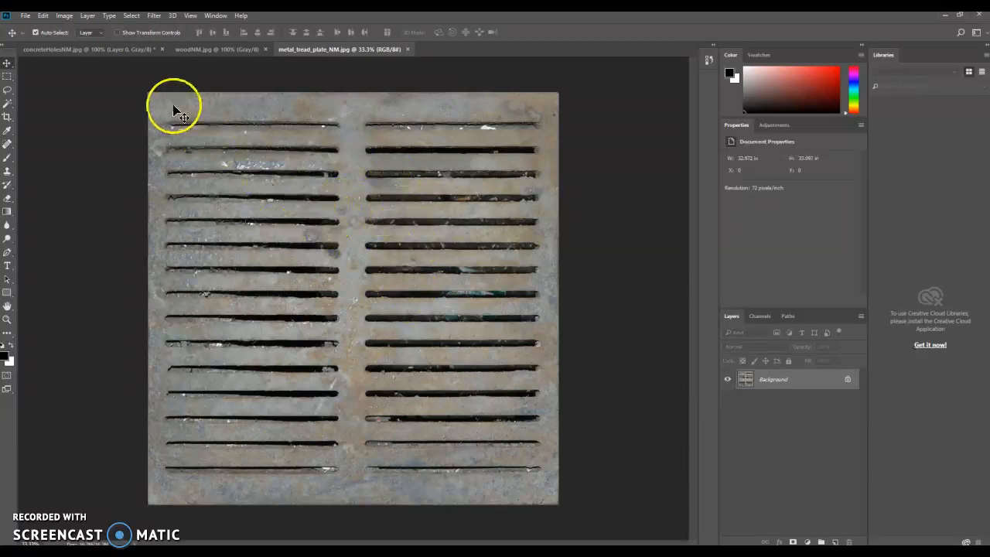
# - Convert metal_tread_plate_NM.jpg to Grayscale mode, discarding the color information, and save it
pyautogui.click(63, 17)
pyautogui.click(70, 27)
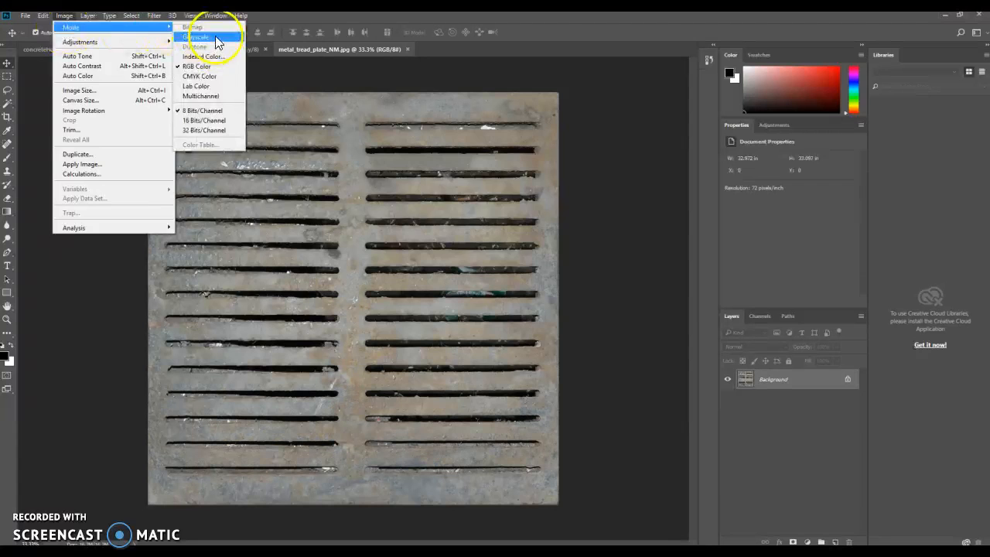
pyautogui.click(216, 37)
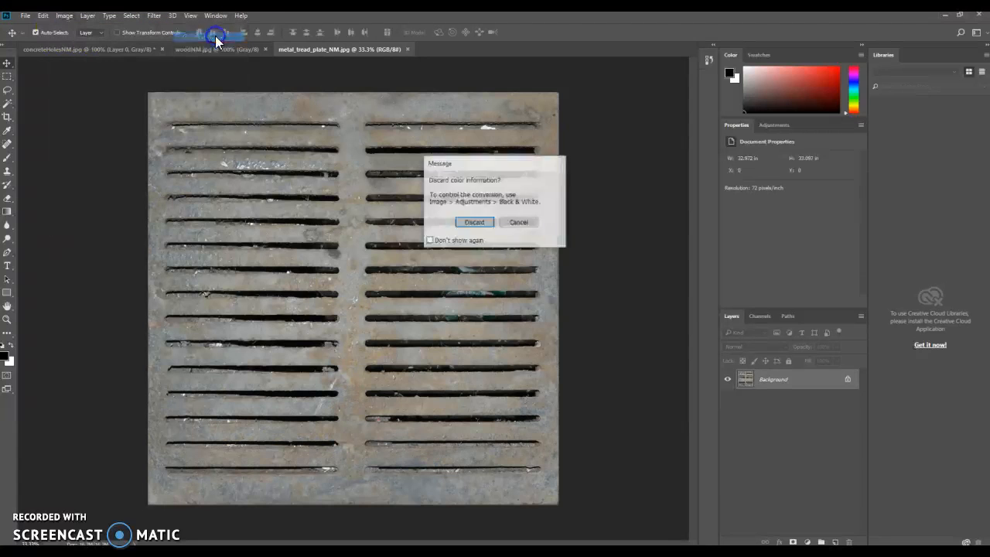
pyautogui.click(467, 223)
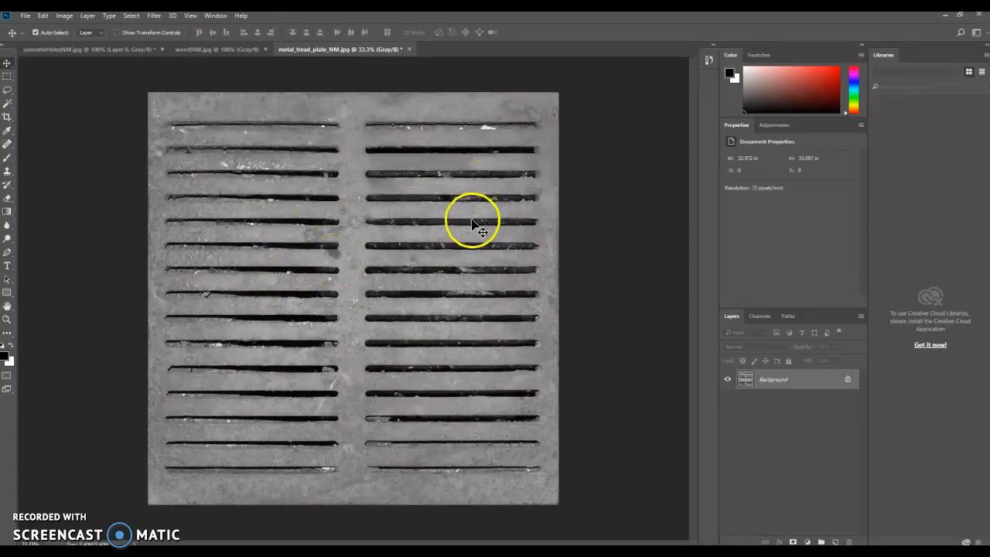
pyautogui.click(26, 16)
pyautogui.click(44, 122)
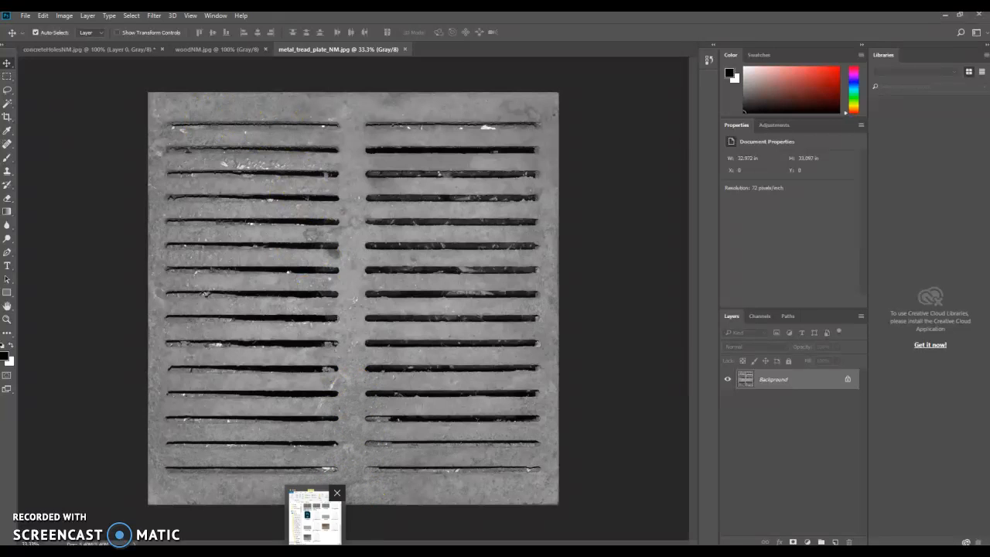
# - Check the original and NM versions of the metal tread plate texture in the Textures folder and return to Photoshop
pyautogui.click(316, 553)
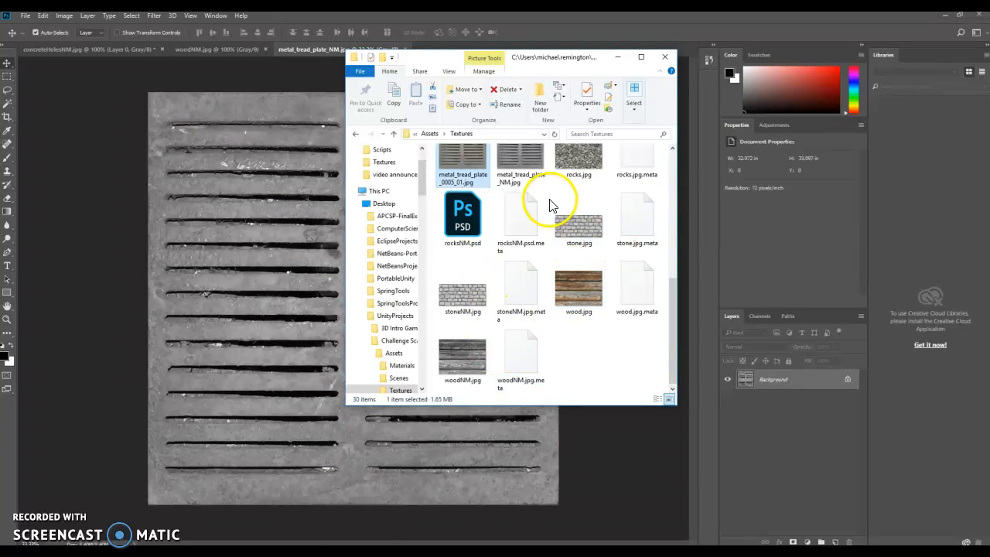
pyautogui.scroll(1, 479, 186)
pyautogui.rightClick(458, 171)
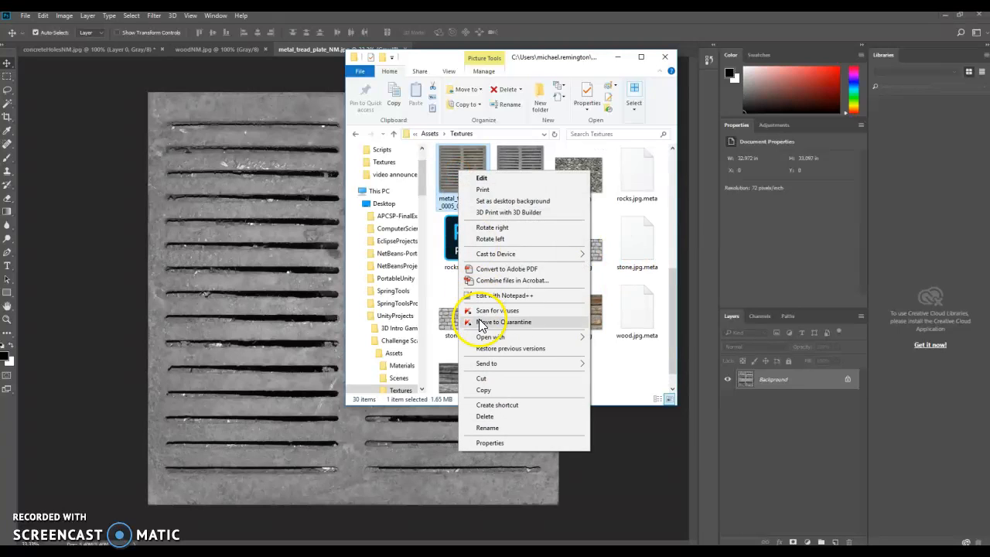
pyautogui.moveTo(487, 336)
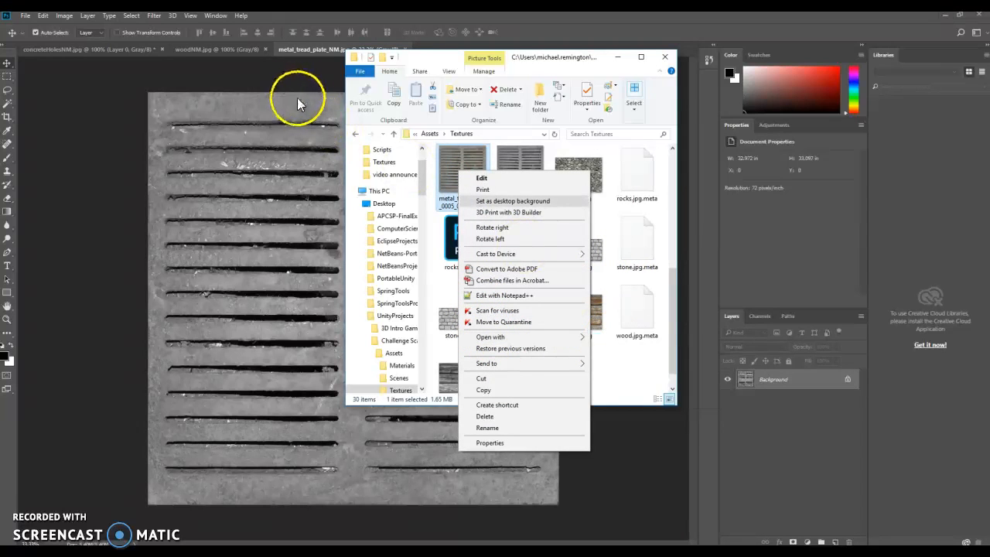
pyautogui.click(520, 163)
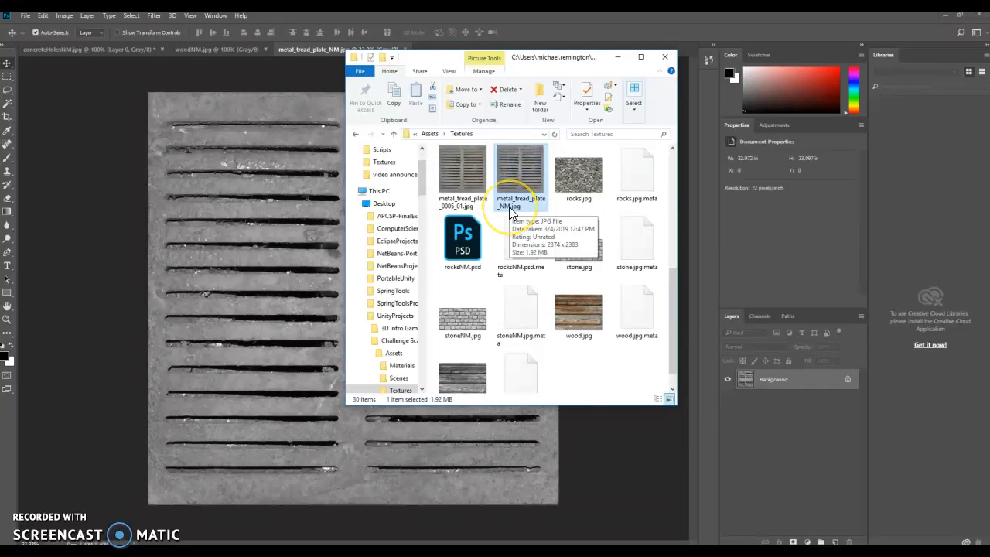
pyautogui.click(332, 136)
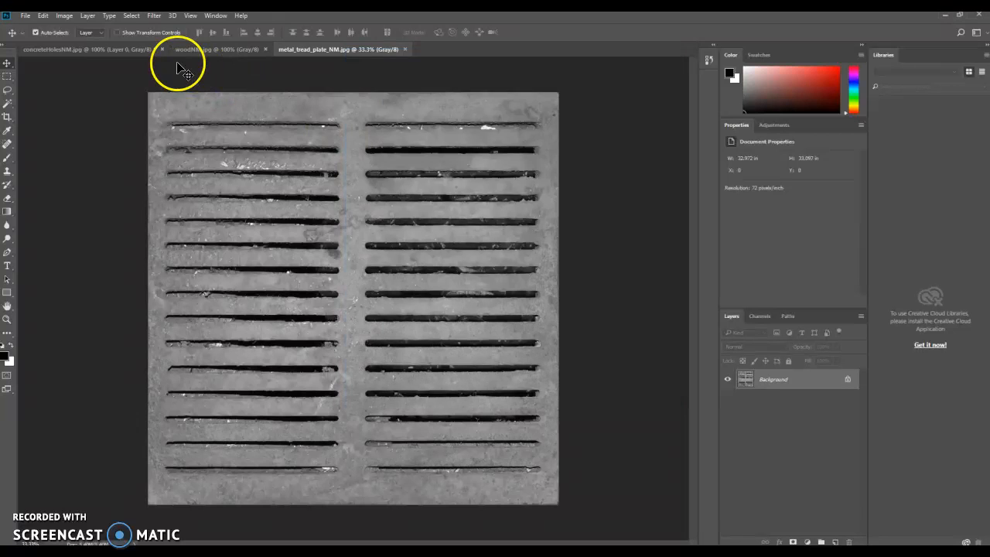
pyautogui.click(68, 18)
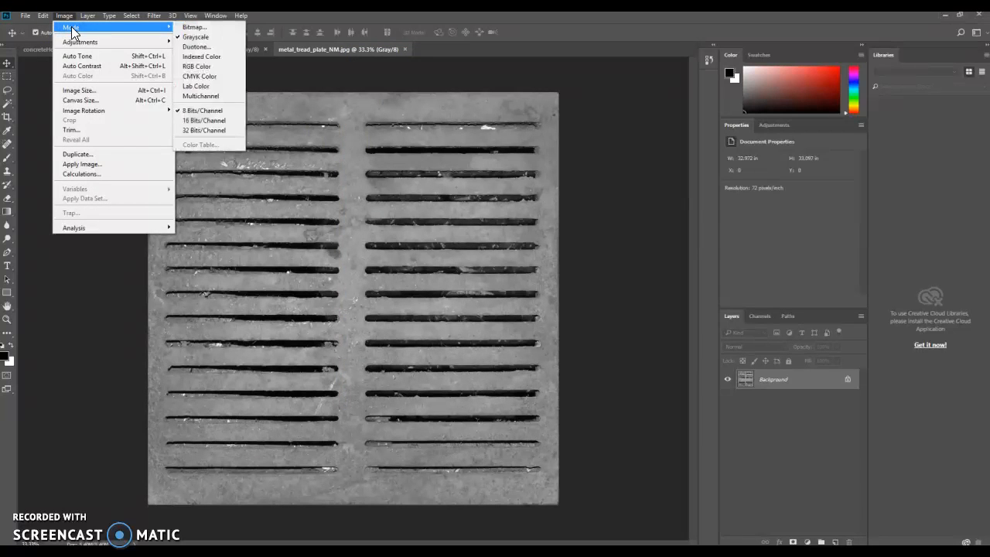
pyautogui.click(170, 29)
pyautogui.moveTo(170, 31)
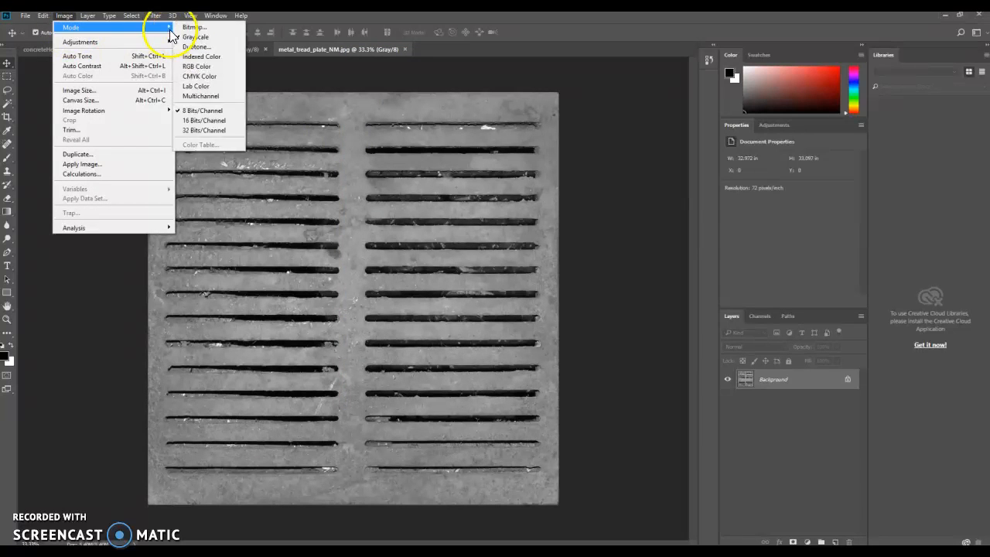
# - Switch to Unity, add a new Cube to the scene, and raise it to about Y 2.44
pyautogui.click(588, 229)
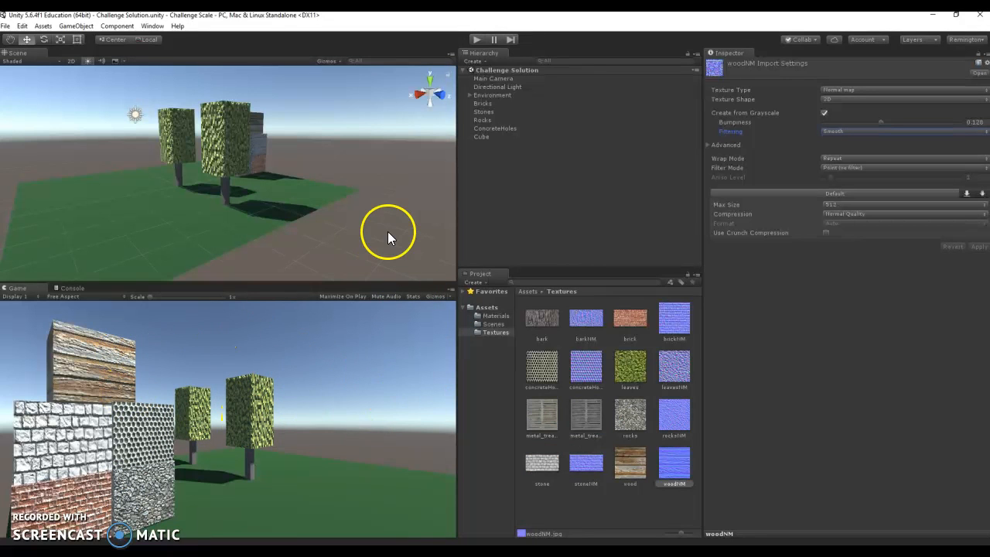
pyautogui.click(76, 26)
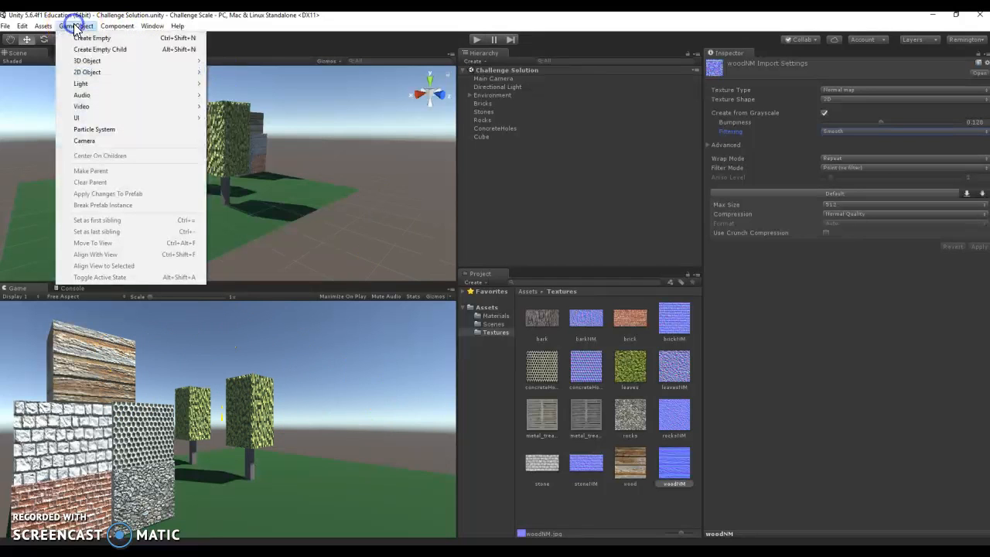
pyautogui.moveTo(116, 60)
pyautogui.click(231, 59)
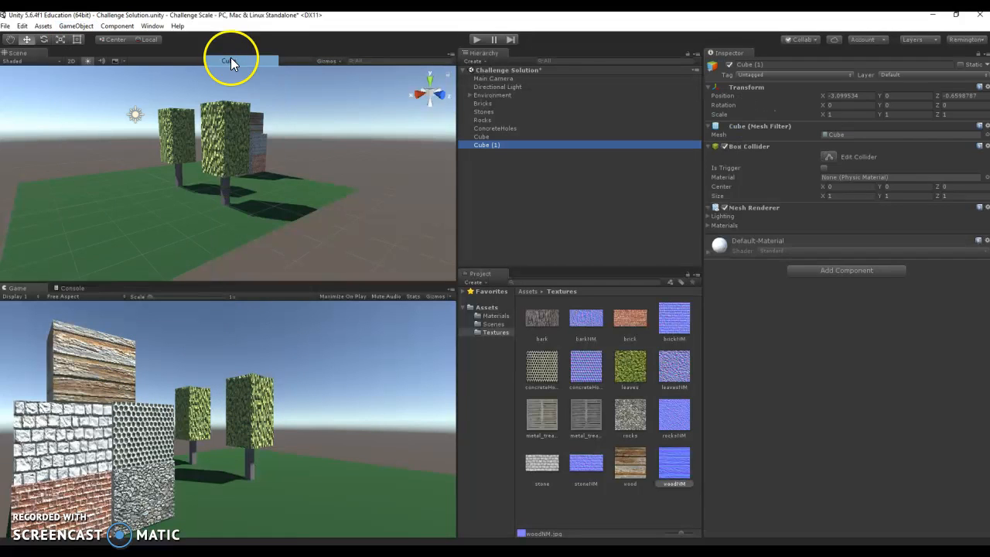
pyautogui.moveTo(228, 130); pyautogui.dragTo(222, 91)
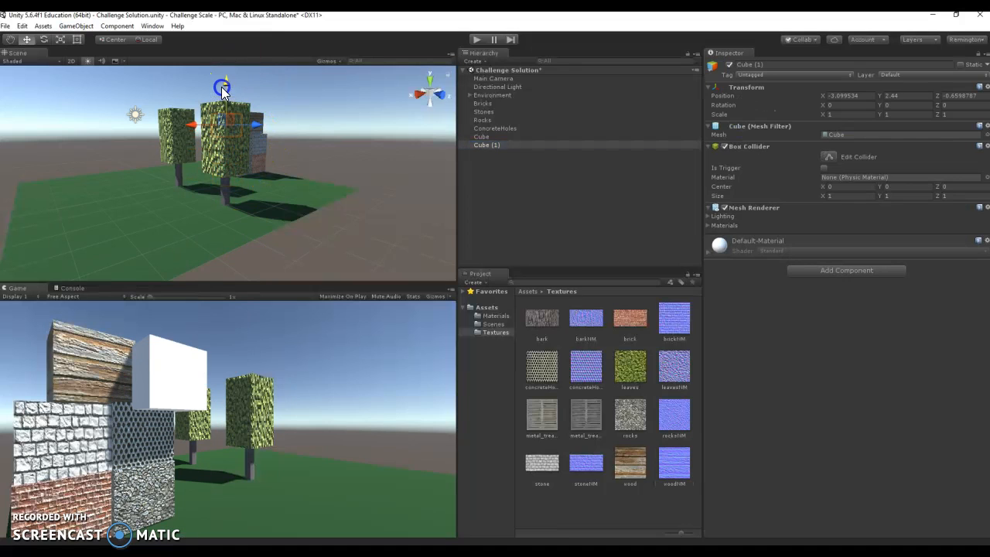
# - Rename the existing wood-textured Cube as wood and shift it along X to about -4.37
pyautogui.click(478, 137)
pyautogui.click(758, 64)
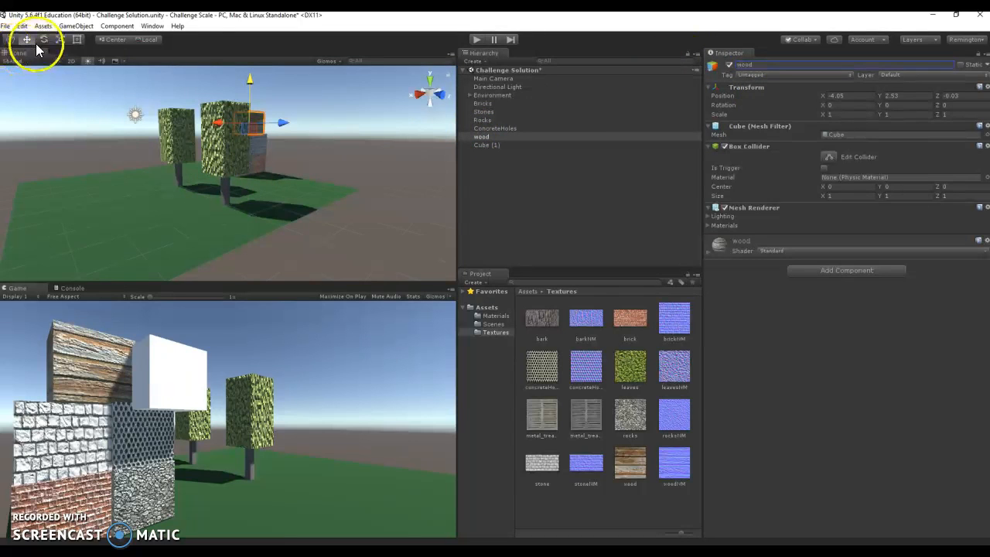
pyautogui.click(481, 137)
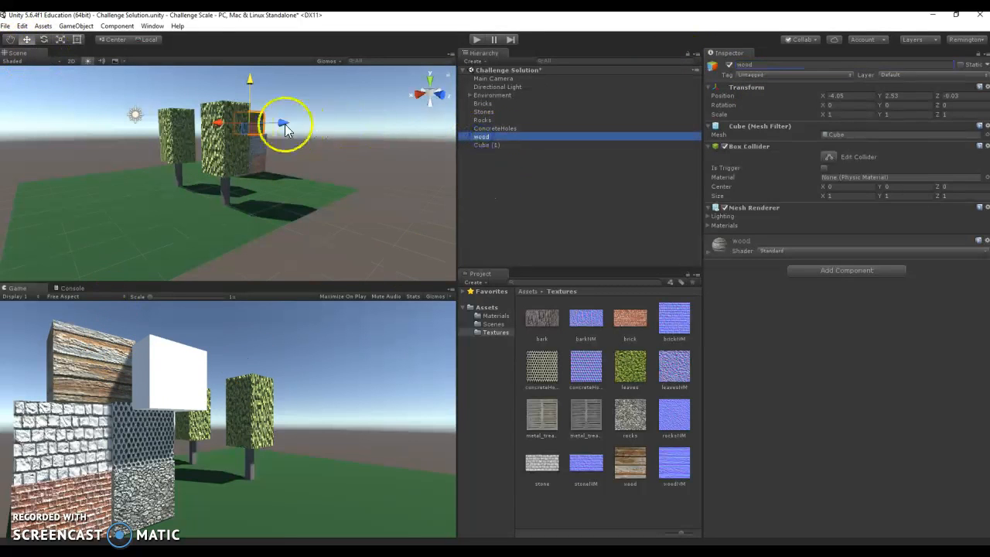
pyautogui.moveTo(220, 123); pyautogui.dragTo(221, 127)
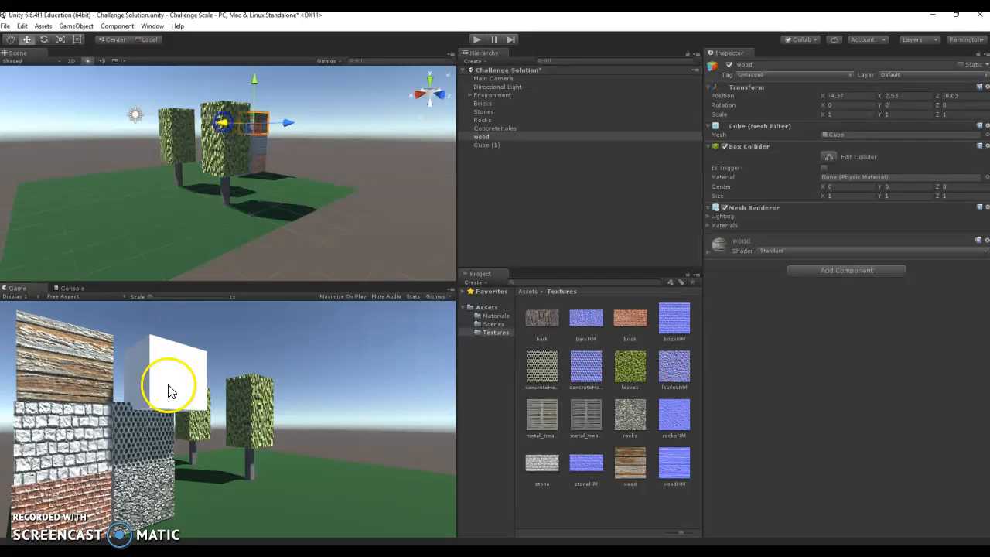
# - Move the new white cube beside the wood cube above ConcreteHoles, to about X -3.36, Y 2.58, Z -0.12
pyautogui.click(487, 145)
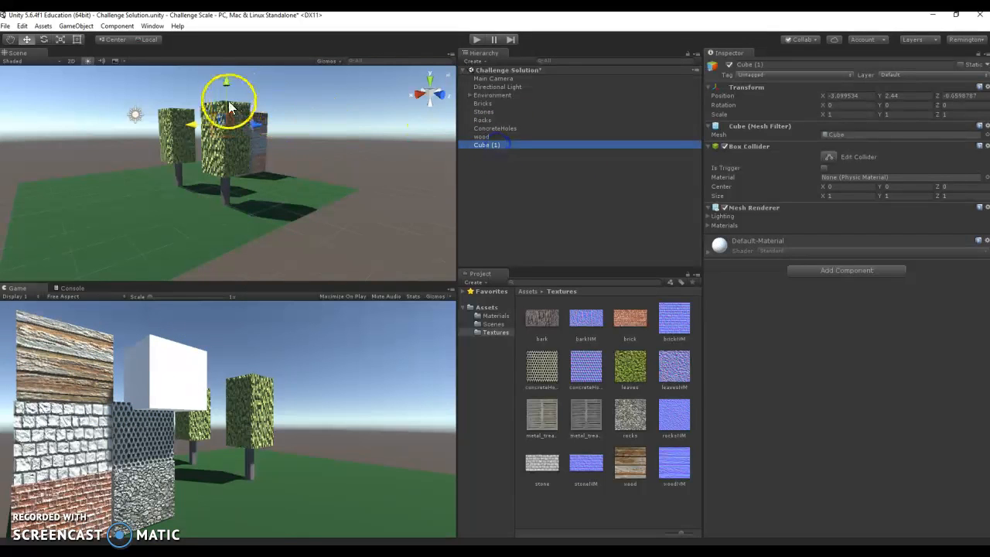
pyautogui.moveTo(224, 84); pyautogui.dragTo(224, 83)
pyautogui.moveTo(192, 120); pyautogui.dragTo(196, 118)
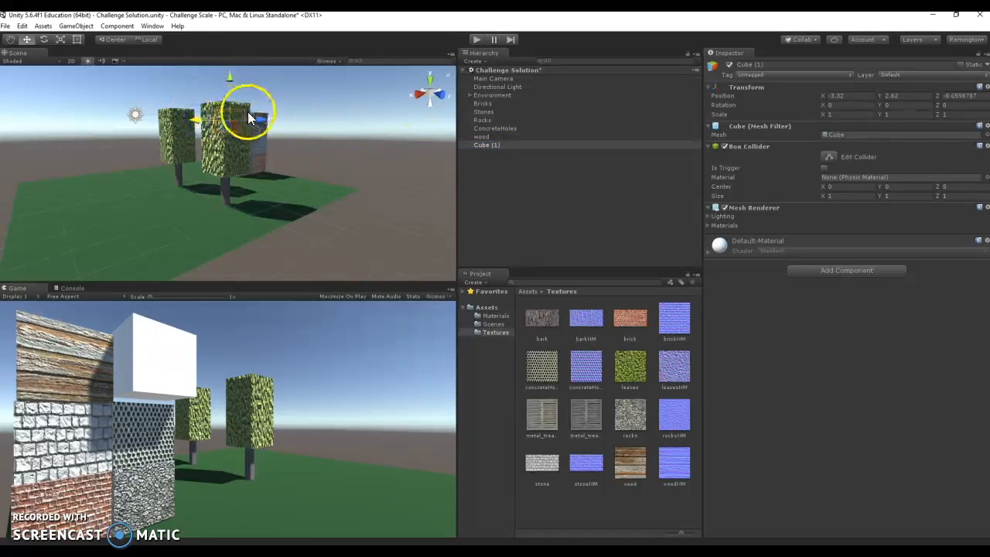
pyautogui.moveTo(256, 119); pyautogui.dragTo(264, 121)
pyautogui.moveTo(239, 83); pyautogui.dragTo(235, 80)
pyautogui.moveTo(203, 121); pyautogui.dragTo(205, 122)
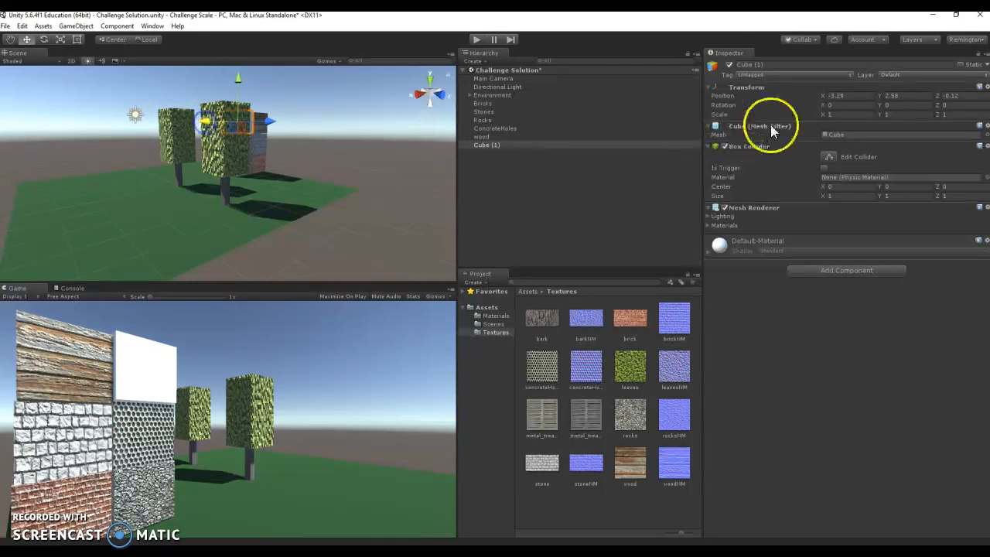
# - Rename the new white cube as metal
pyautogui.click(763, 62)
pyautogui.write('Metal')
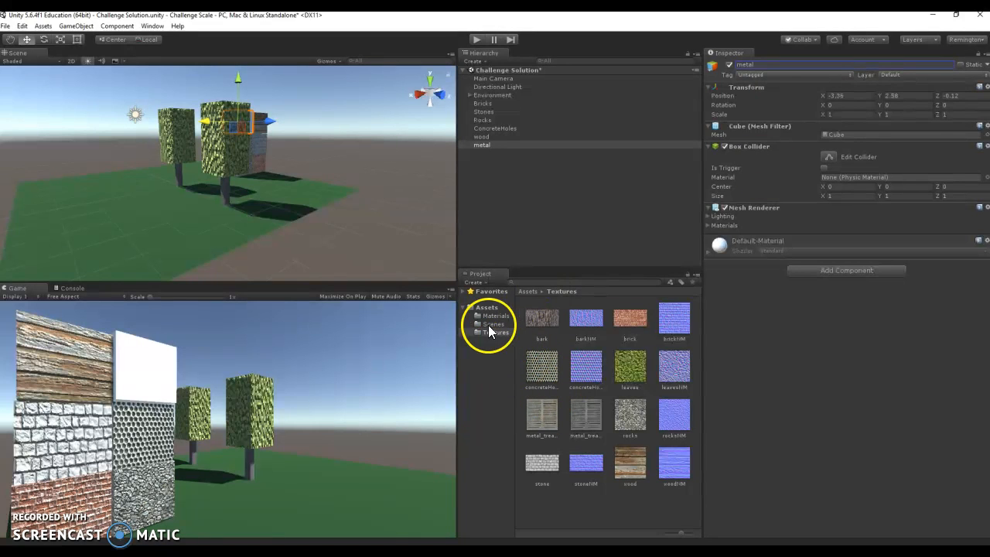
# - Set the Filter Mode of the metal_tread_plate_0005_01 texture to Point (no filter)
pyautogui.click(552, 418)
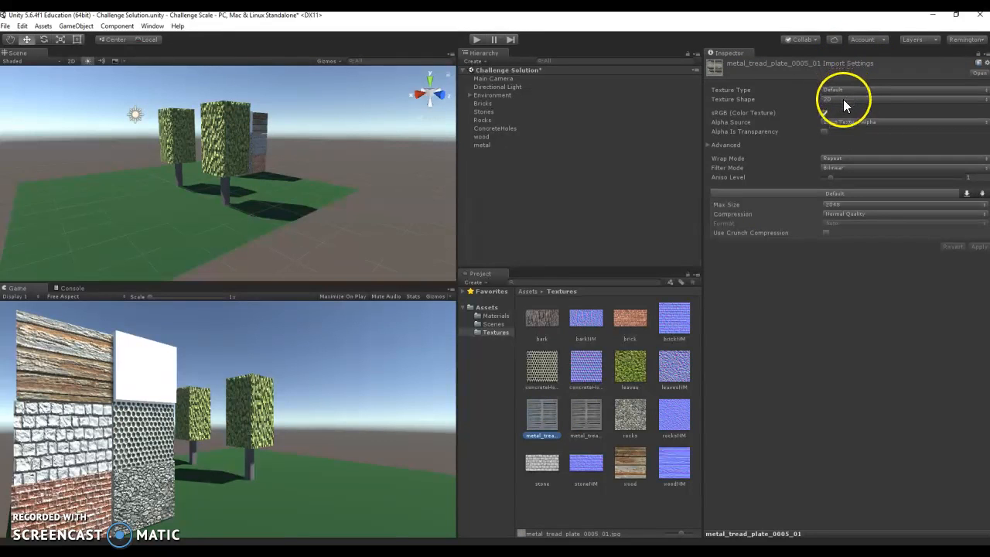
pyautogui.click(828, 167)
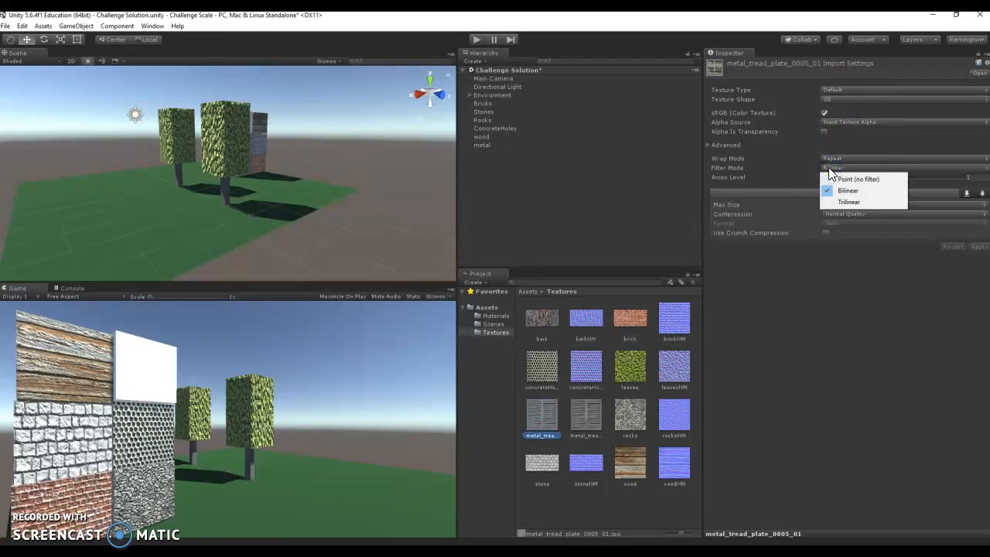
pyautogui.click(858, 181)
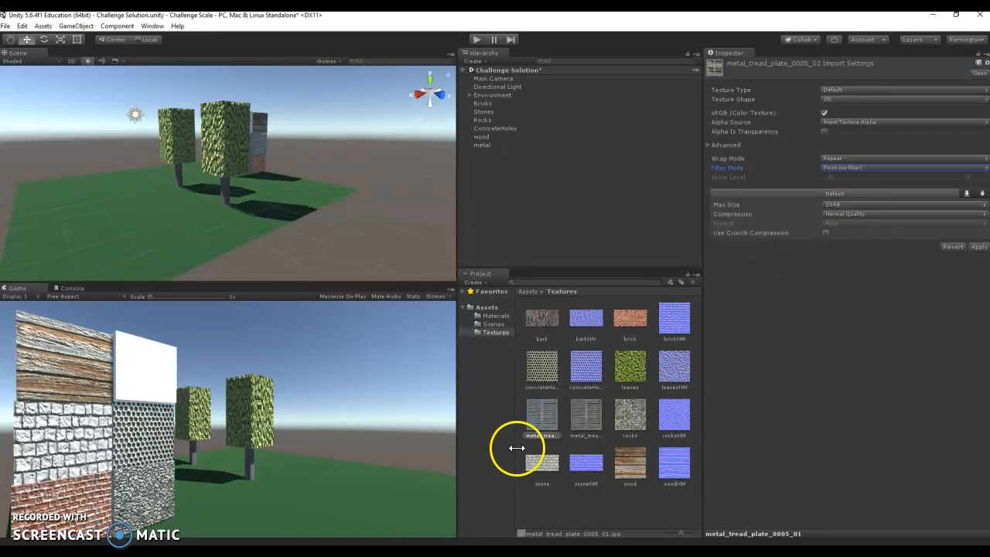
# - Switch to File Explorer and check the pixel dimensions of metal_tread_plate_0005_01.jpg in its file properties
pyautogui.hotkey('alt', 'Tab')
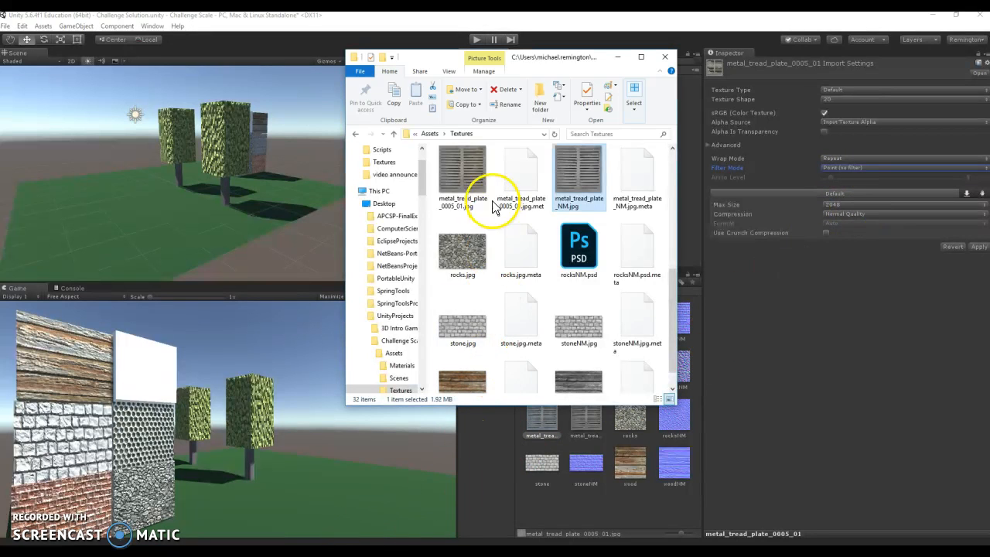
pyautogui.click(468, 183)
pyautogui.rightClick(468, 182)
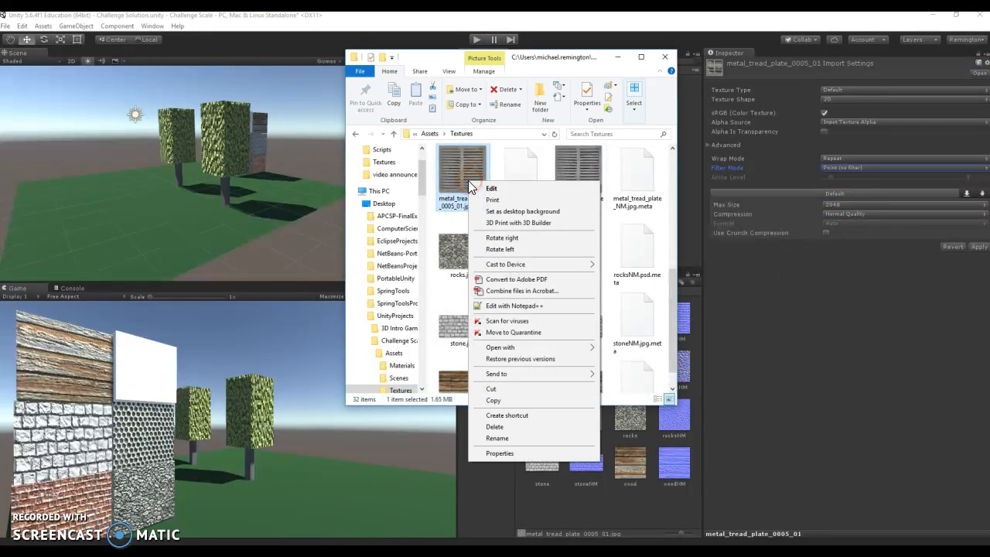
pyautogui.click(495, 453)
pyautogui.click(538, 205)
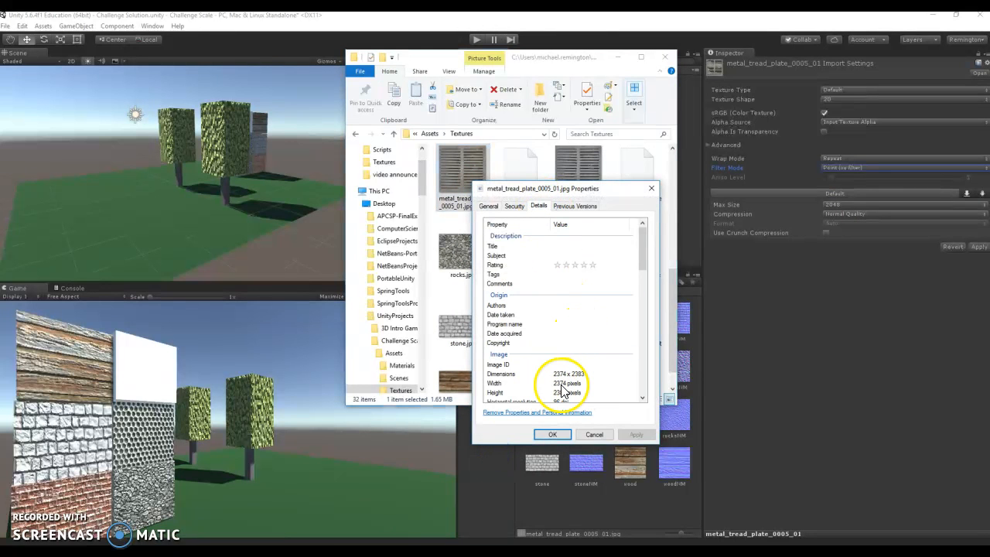
pyautogui.moveTo(643, 256); pyautogui.dragTo(641, 272)
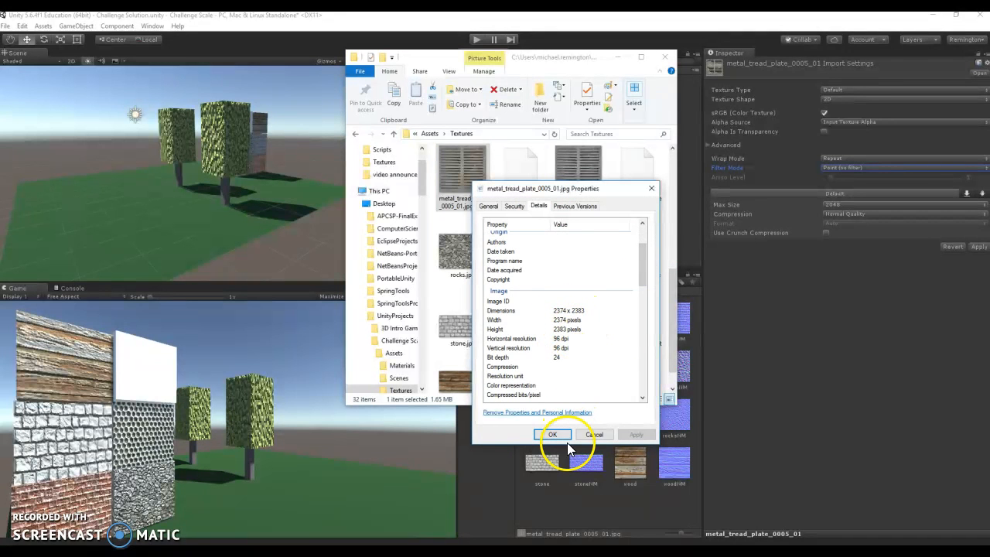
pyautogui.click(593, 434)
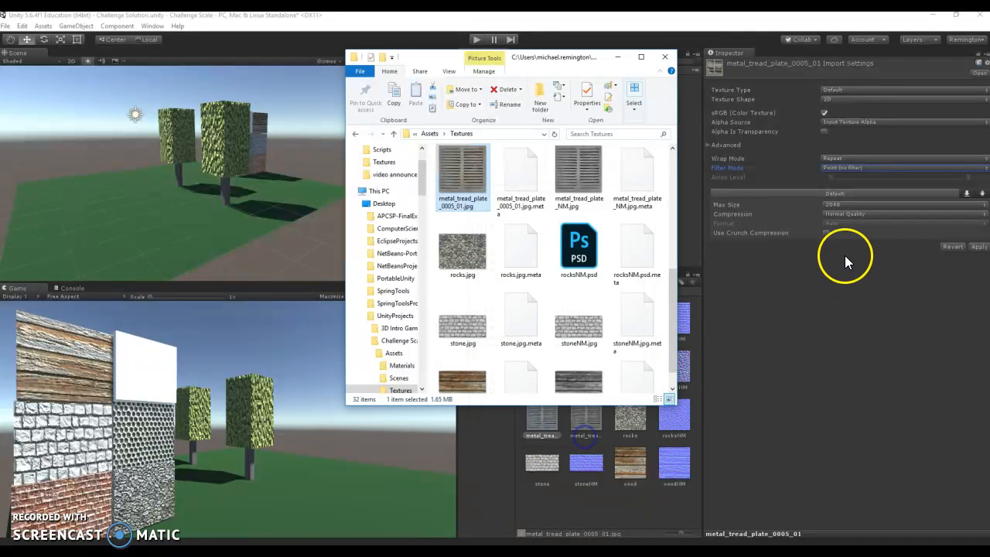
# - Back in Unity, choose Max Size 2048 for metal_tread_plate_0005_01, apply its import settings, and compare them with those of metal_tread_plate_NM
pyautogui.click(835, 208)
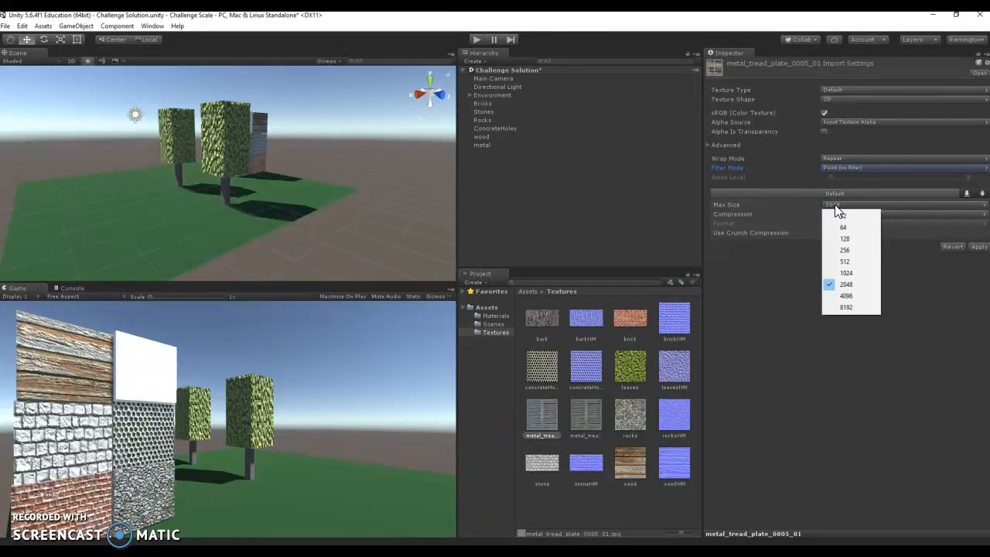
pyautogui.click(850, 284)
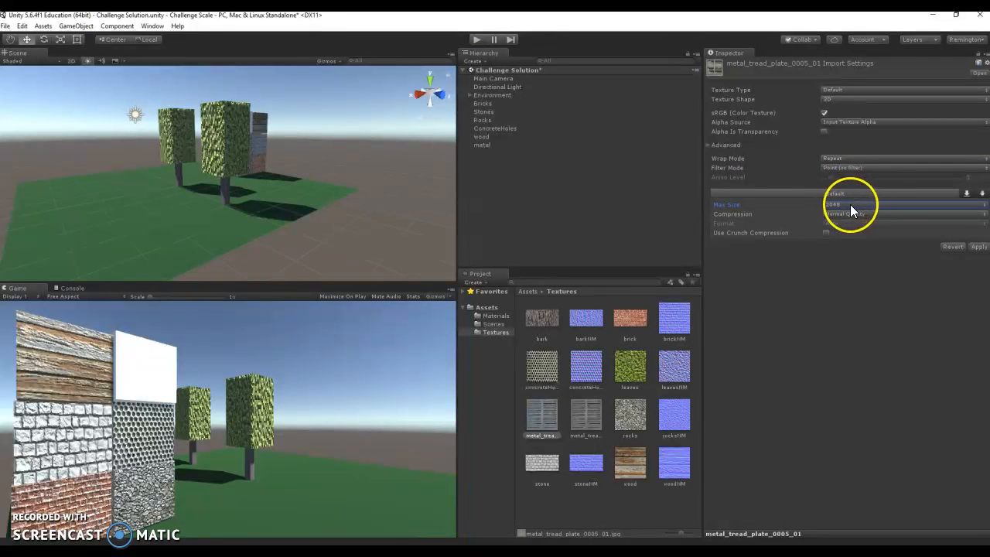
pyautogui.click(587, 410)
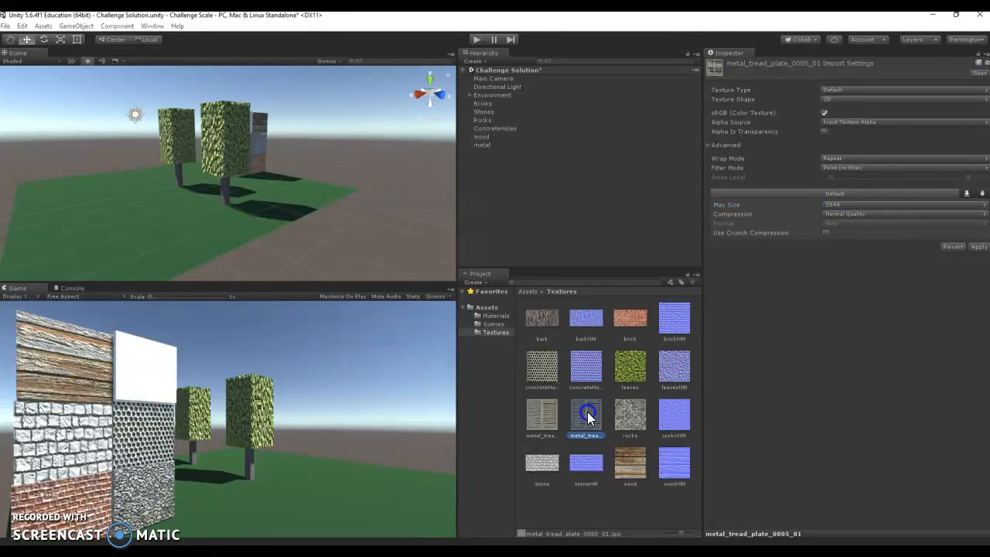
pyautogui.click(532, 304)
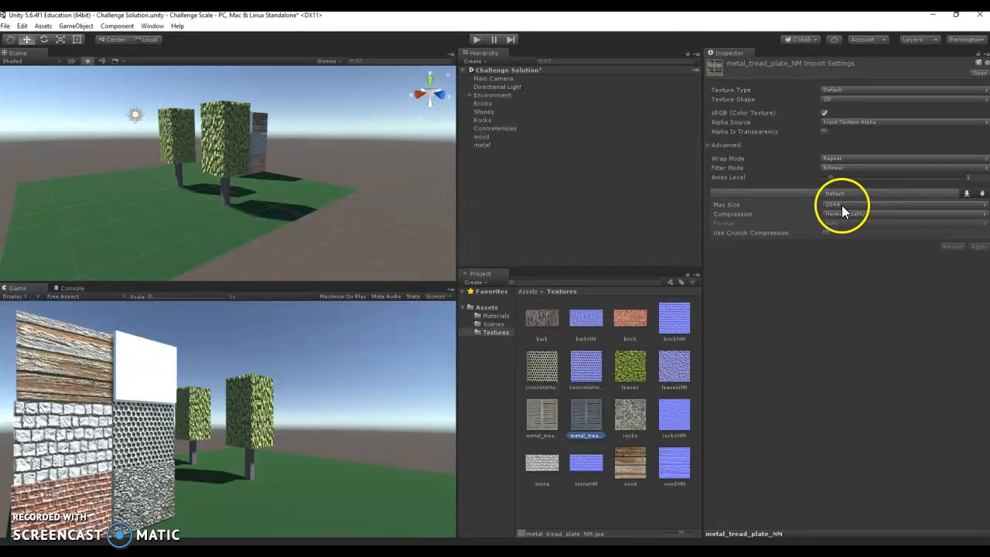
pyautogui.click(841, 205)
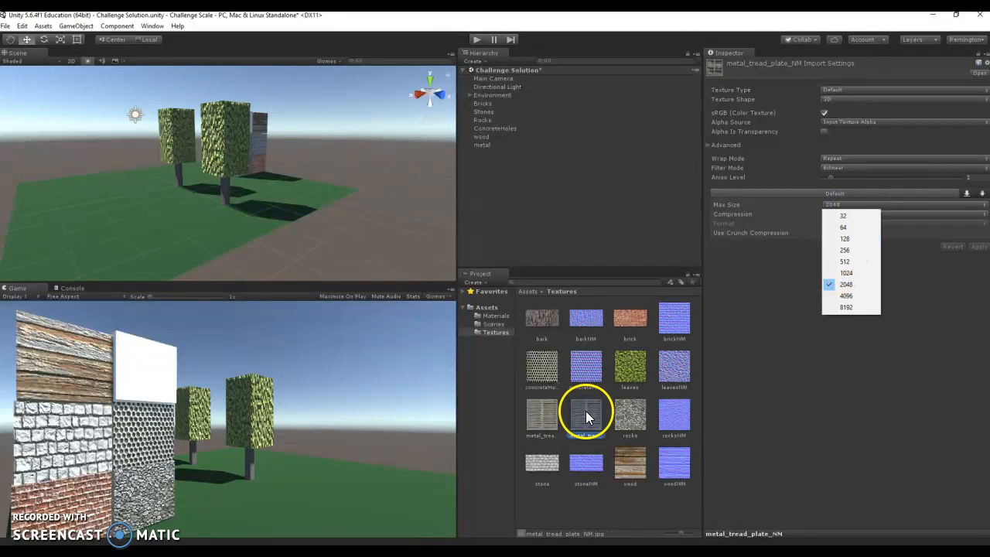
pyautogui.click(542, 413)
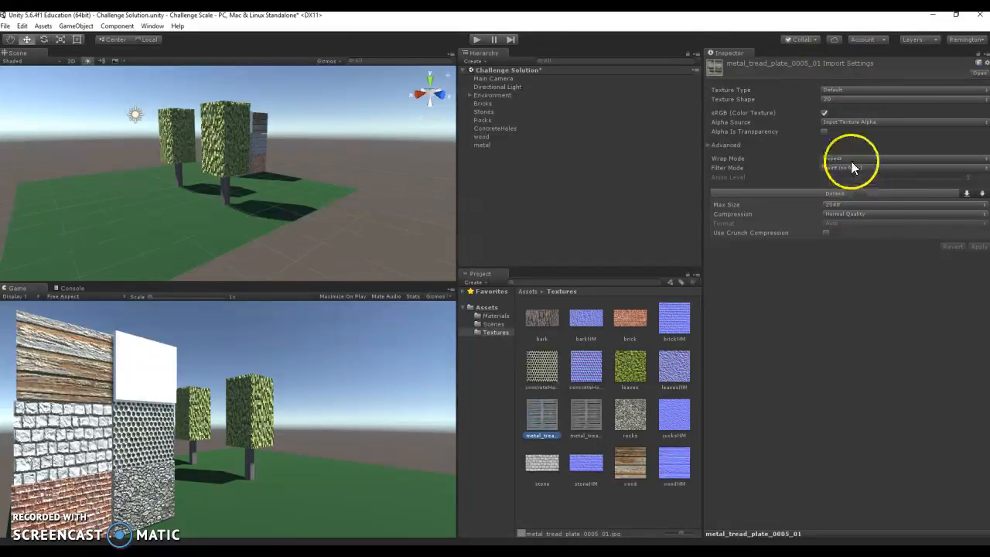
# - Import metal_tread_plate_NM as a Normal map created from grayscale with Point (no filter) filtering, and apply the settings
pyautogui.click(584, 411)
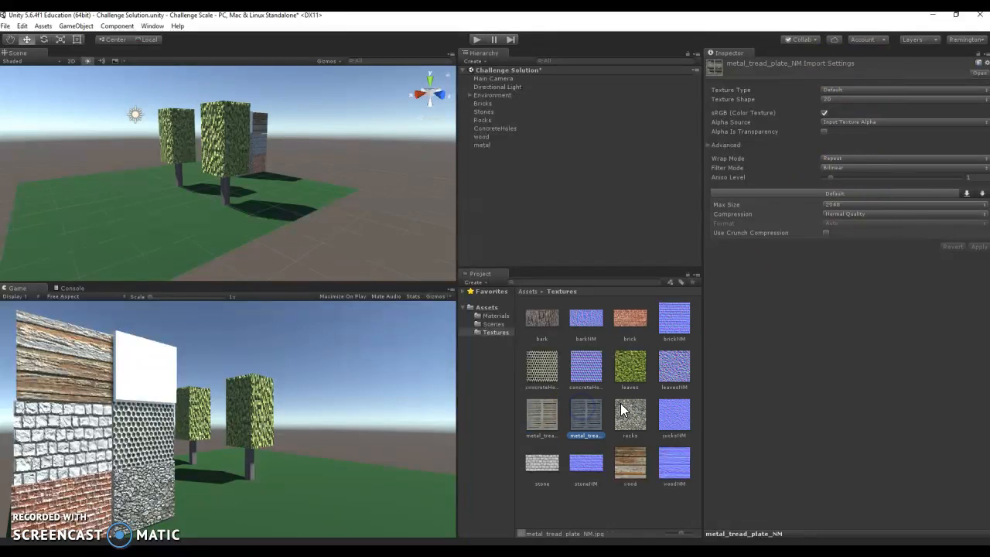
pyautogui.click(845, 89)
pyautogui.click(883, 116)
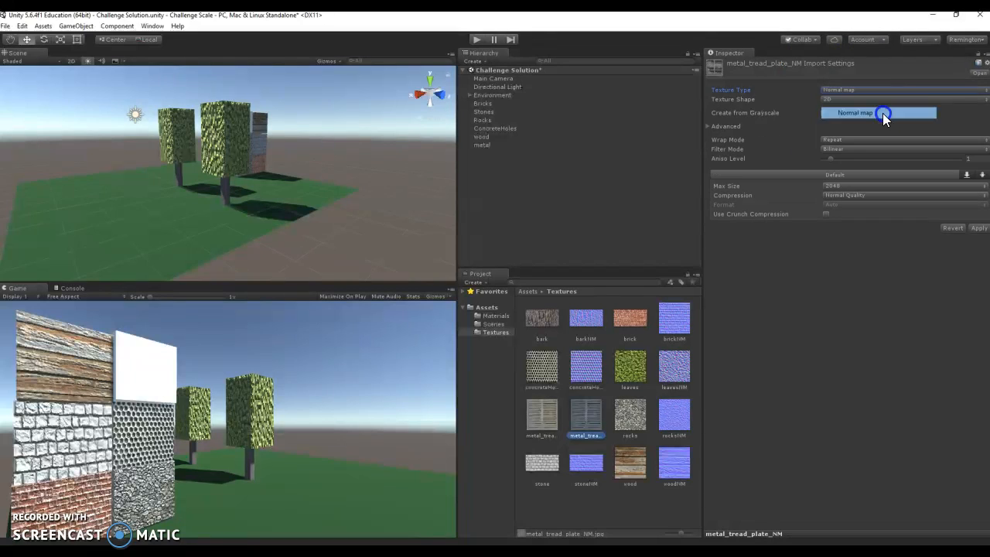
pyautogui.click(825, 113)
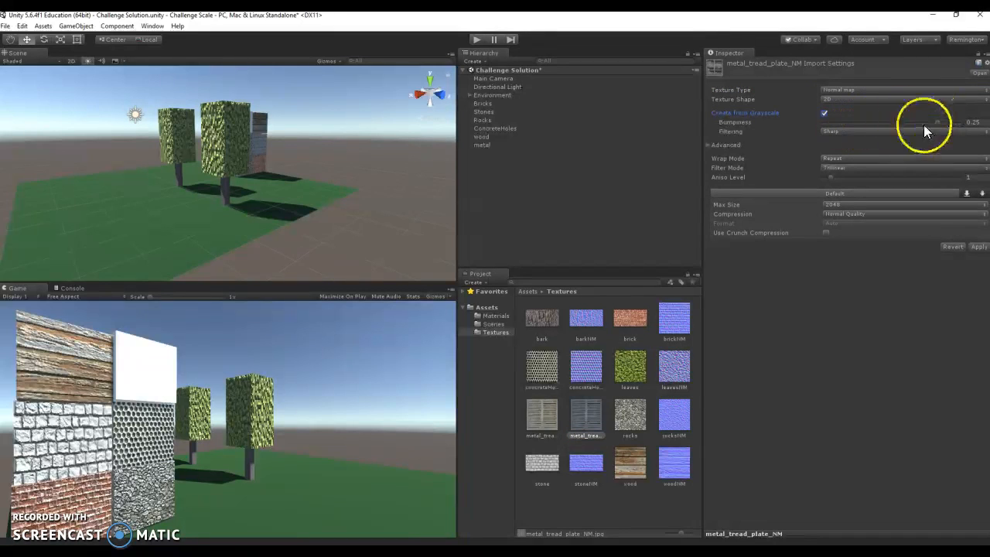
pyautogui.click(845, 166)
pyautogui.click(846, 180)
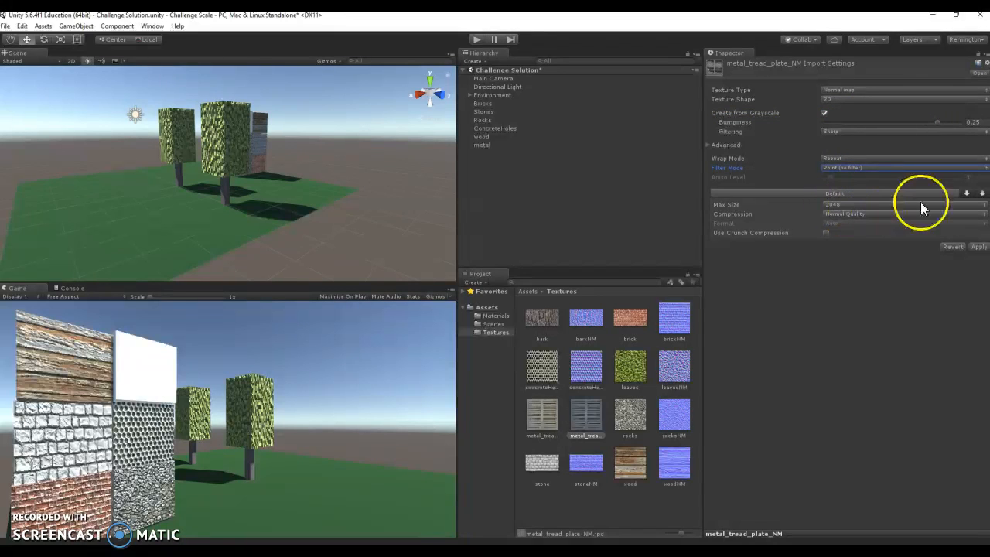
pyautogui.click(974, 246)
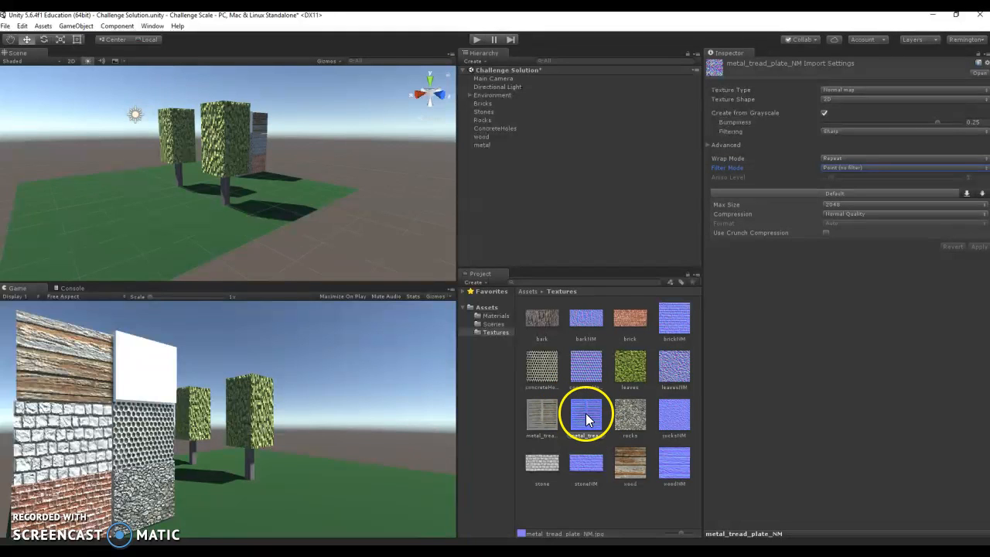
# - Try a Bumpiness of about 0.068 on metal_tread_plate_NM, then set it to about 0.111 and apply
pyautogui.moveTo(938, 121); pyautogui.dragTo(853, 126)
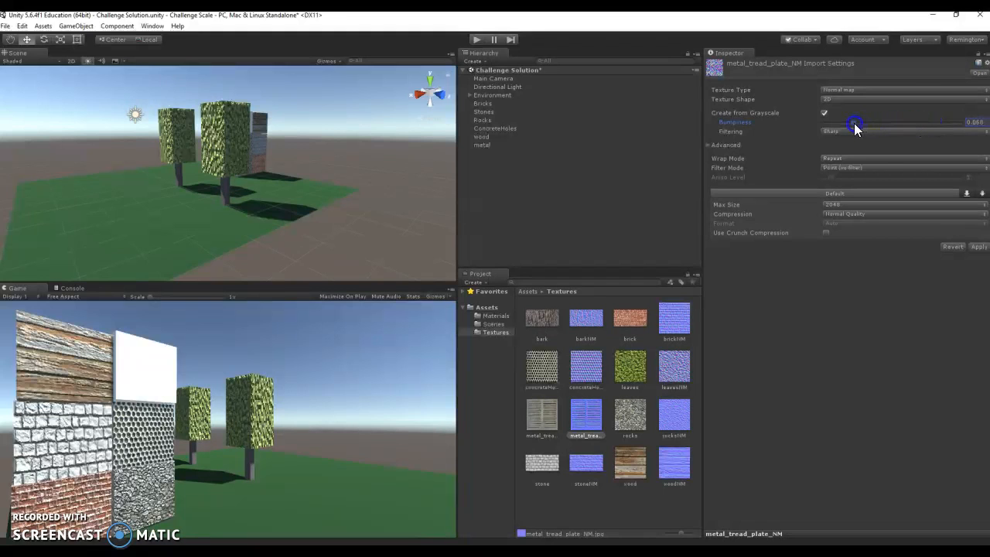
pyautogui.click(978, 246)
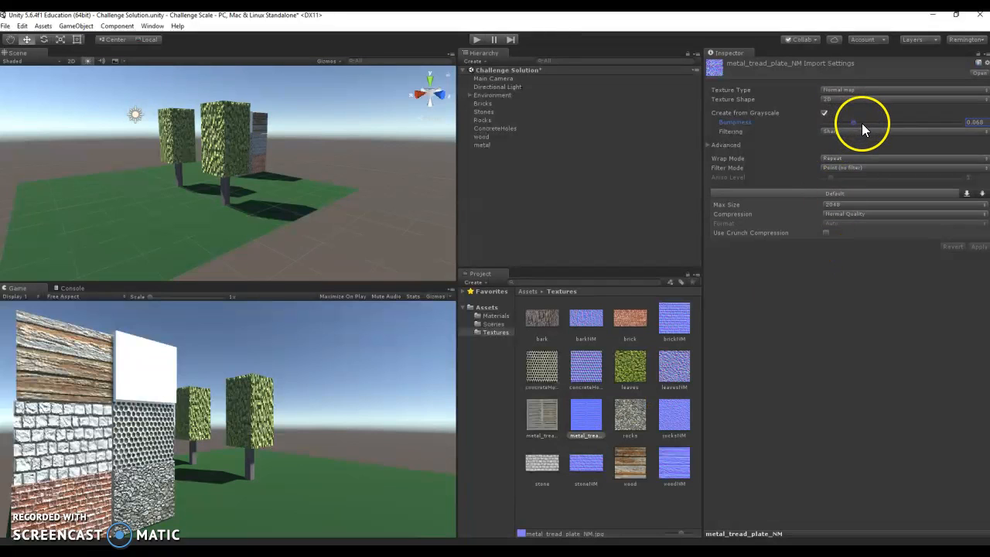
pyautogui.moveTo(854, 123); pyautogui.dragTo(873, 129)
pyautogui.click(974, 247)
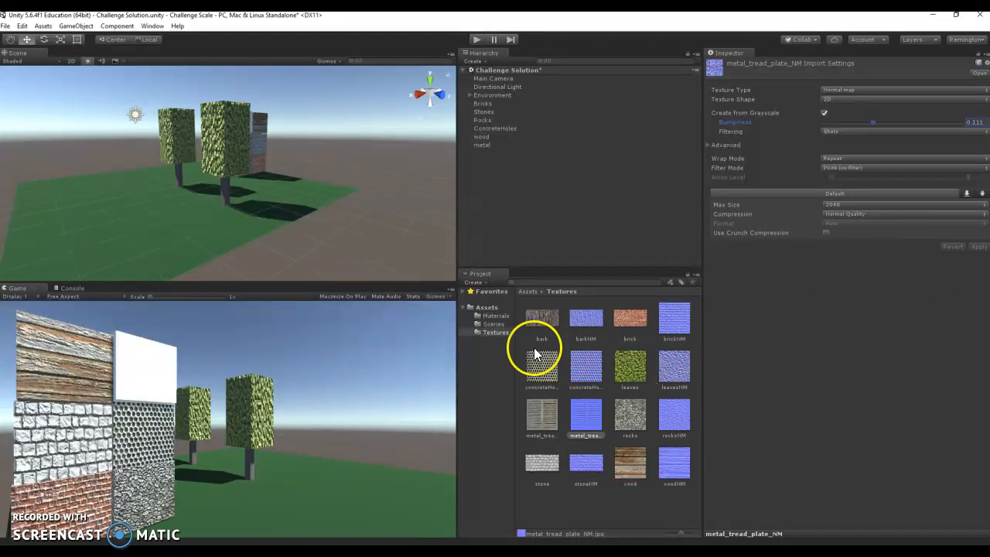
# - Create a new material named metal in the Materials folder
pyautogui.click(499, 318)
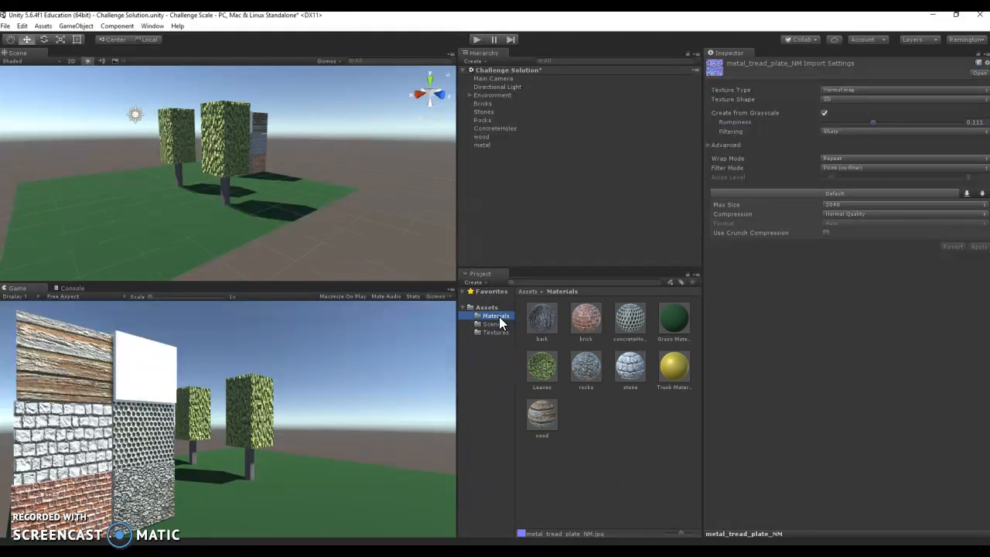
pyautogui.rightClick(499, 317)
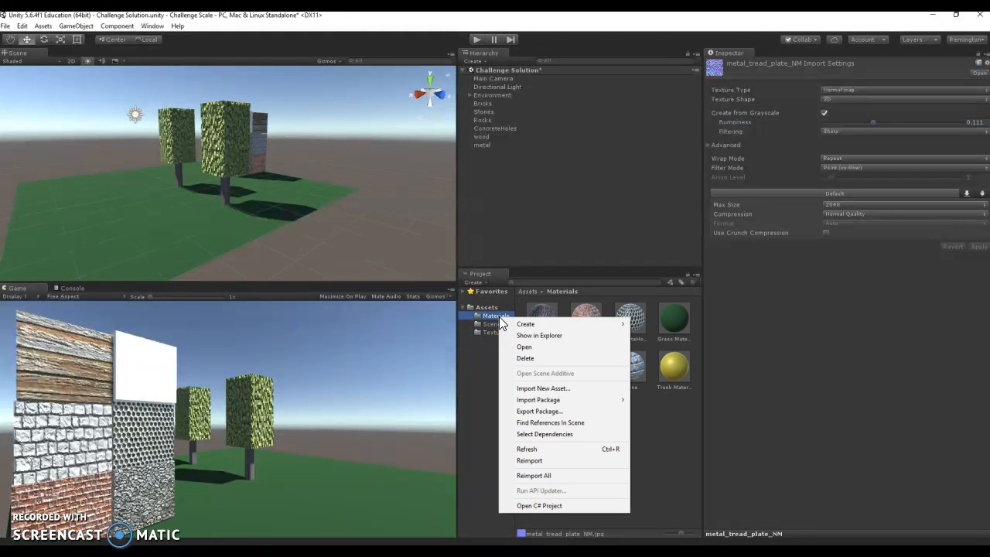
pyautogui.moveTo(524, 324)
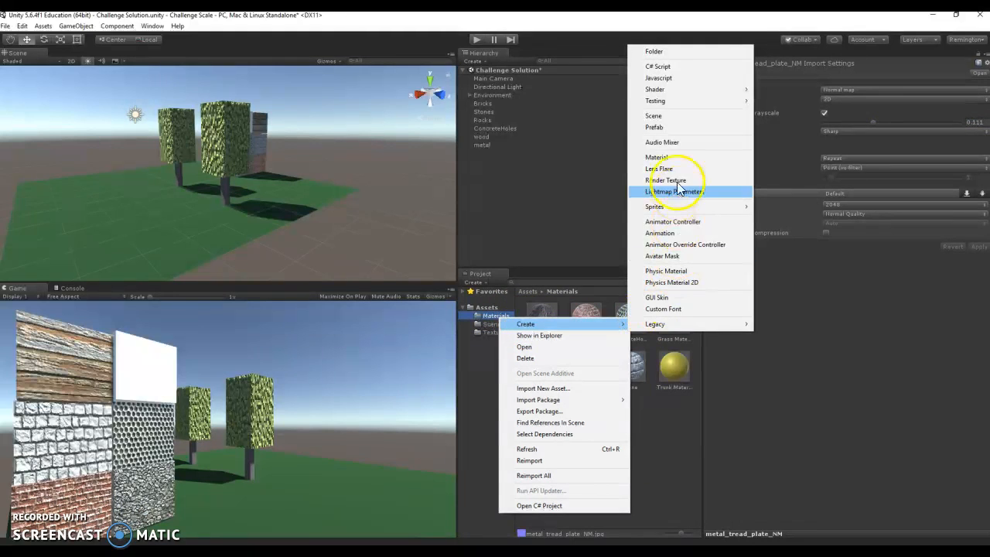
pyautogui.click(677, 158)
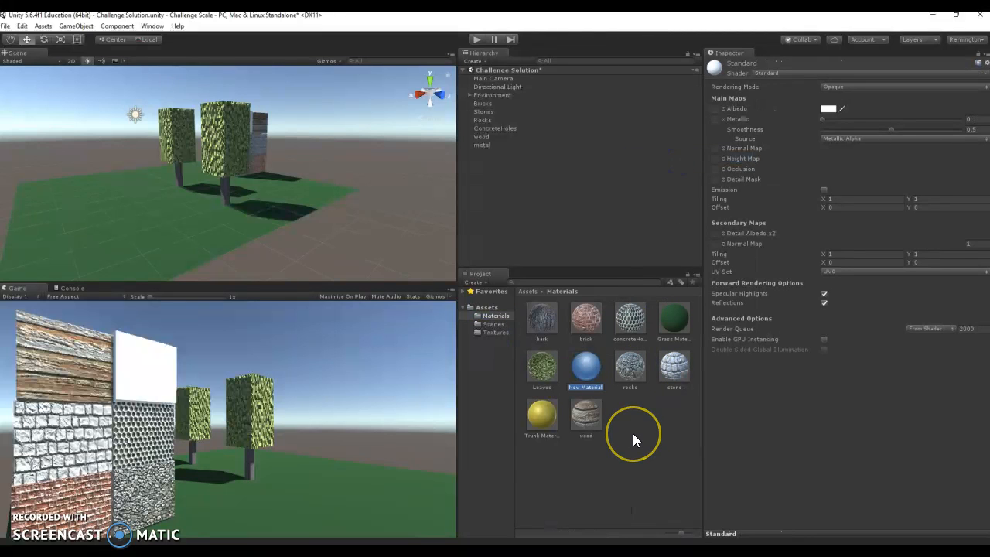
pyautogui.write('metal')
pyautogui.press('Return')
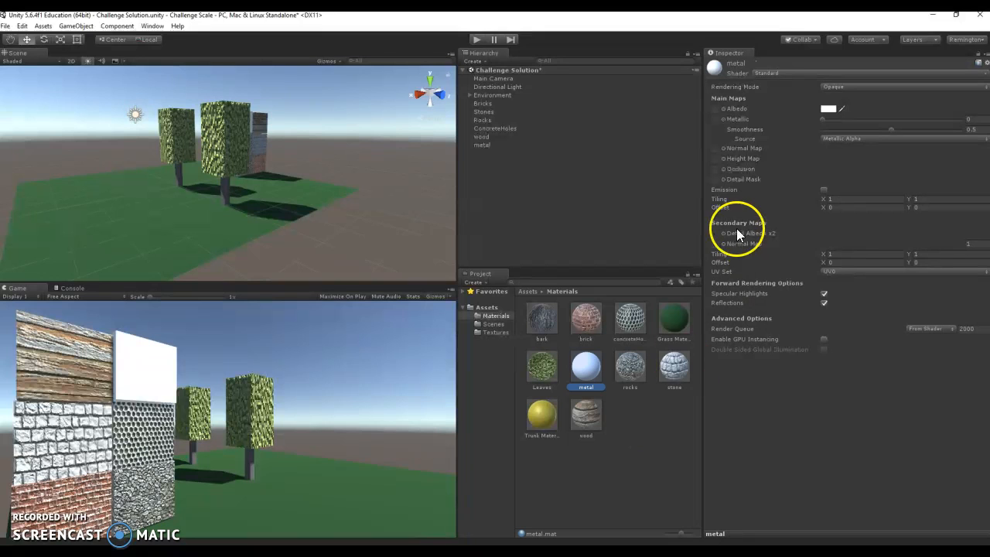
# - Assign the metal_tread_plate_0005_01 texture as the metal material's Albedo map
pyautogui.click(723, 109)
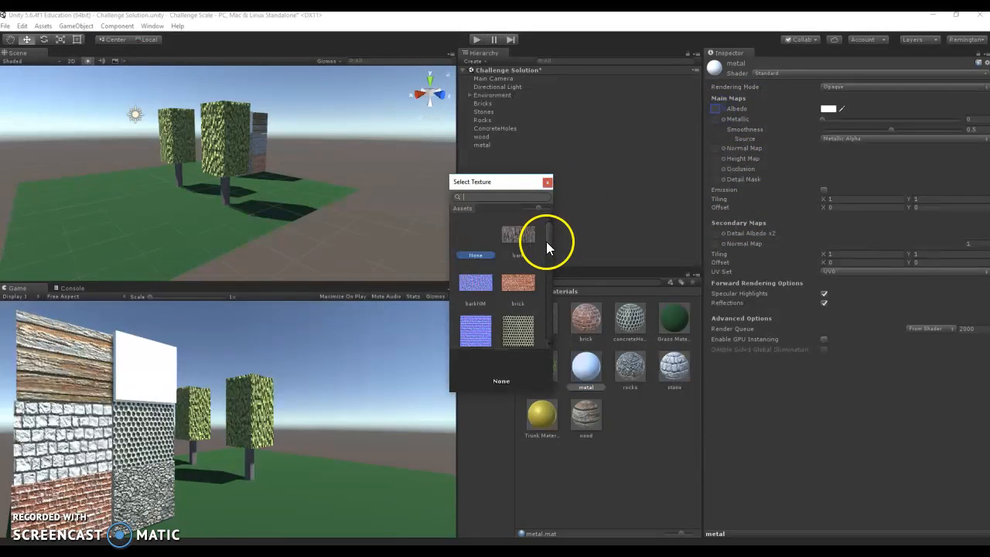
pyautogui.moveTo(550, 242); pyautogui.dragTo(548, 269)
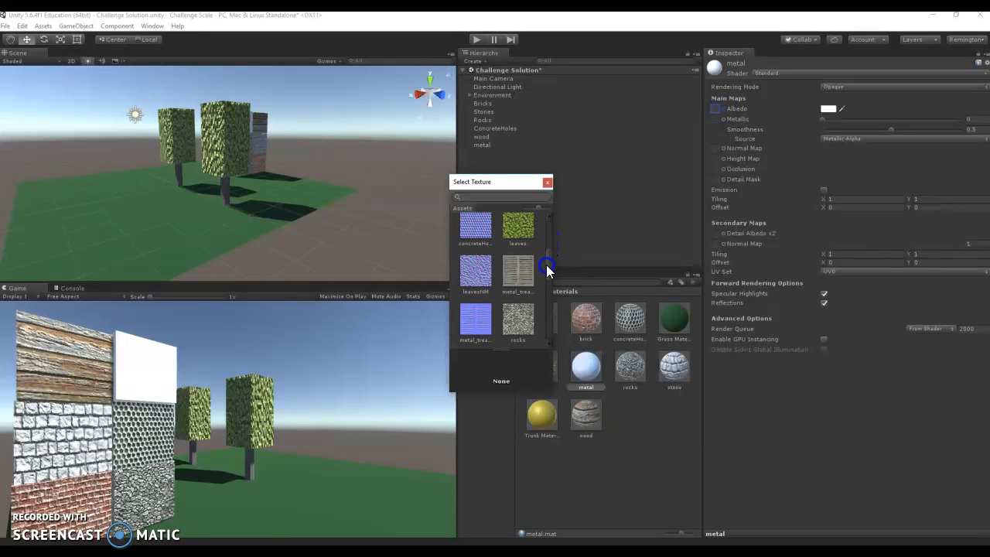
pyautogui.click(527, 264)
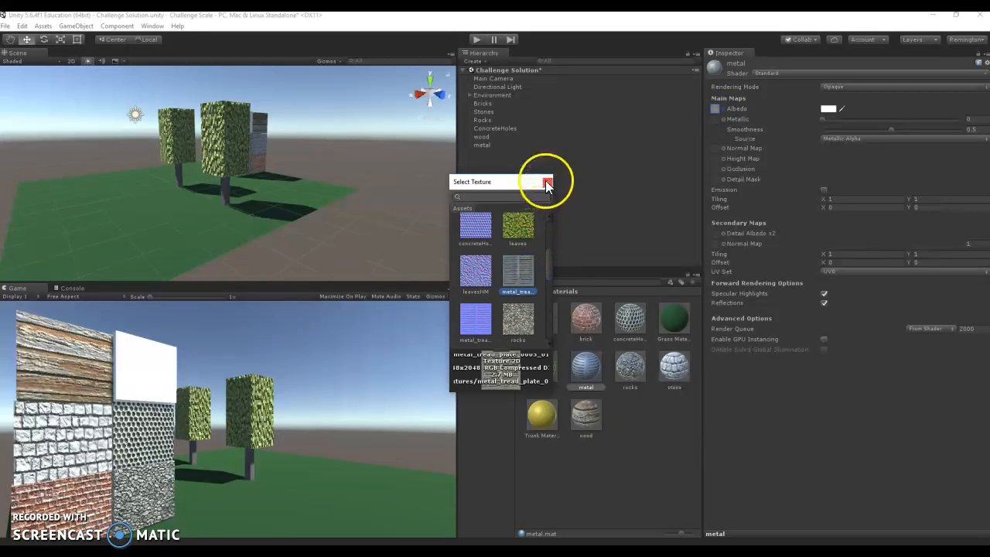
# - Assign metal_tread_plate_NM as the metal material's Normal Map and apply the material to the metal cube in the scene
pyautogui.click(723, 148)
pyautogui.click(547, 254)
pyautogui.moveTo(548, 254); pyautogui.dragTo(547, 279)
pyautogui.click(477, 280)
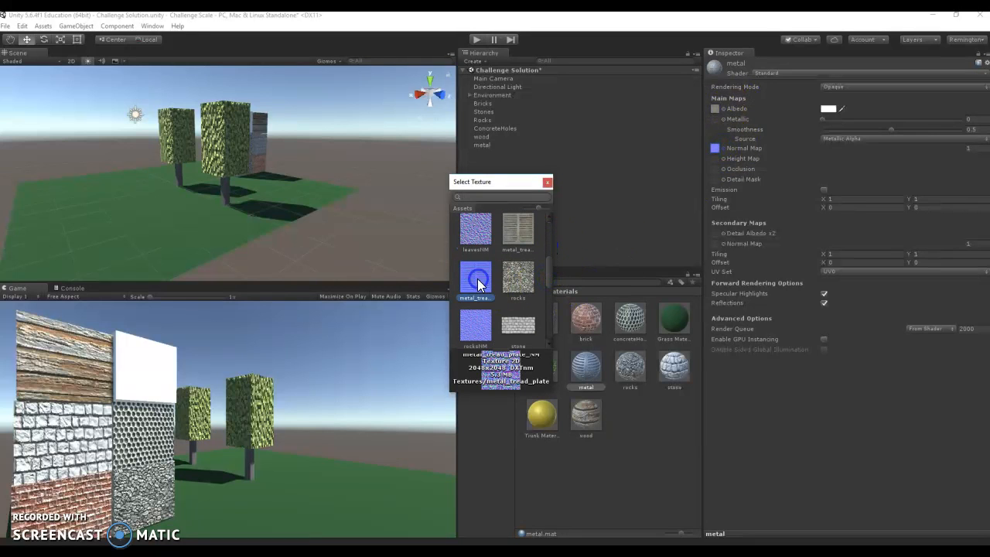
pyautogui.click(548, 182)
pyautogui.click(587, 371)
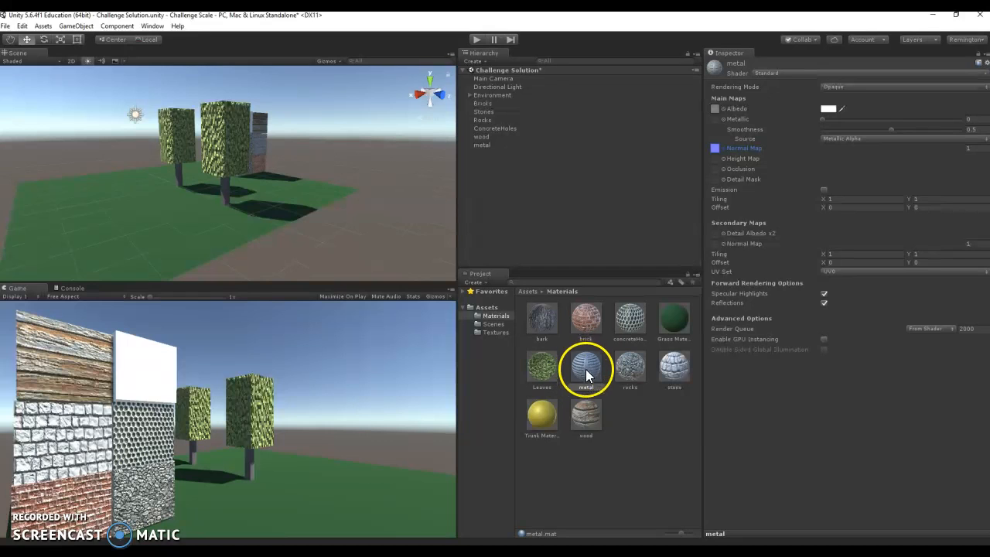
pyautogui.moveTo(589, 366); pyautogui.dragTo(485, 149)
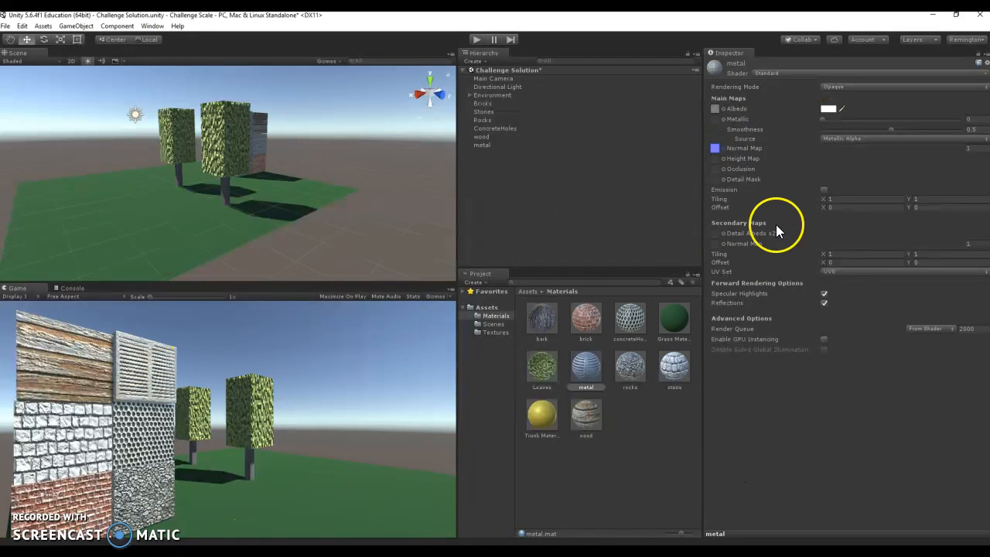
# - Set the metal material's Metallic value to about 0.863 and its Smoothness to about 0.717
pyautogui.click(823, 118)
pyautogui.moveTo(823, 118); pyautogui.dragTo(903, 118)
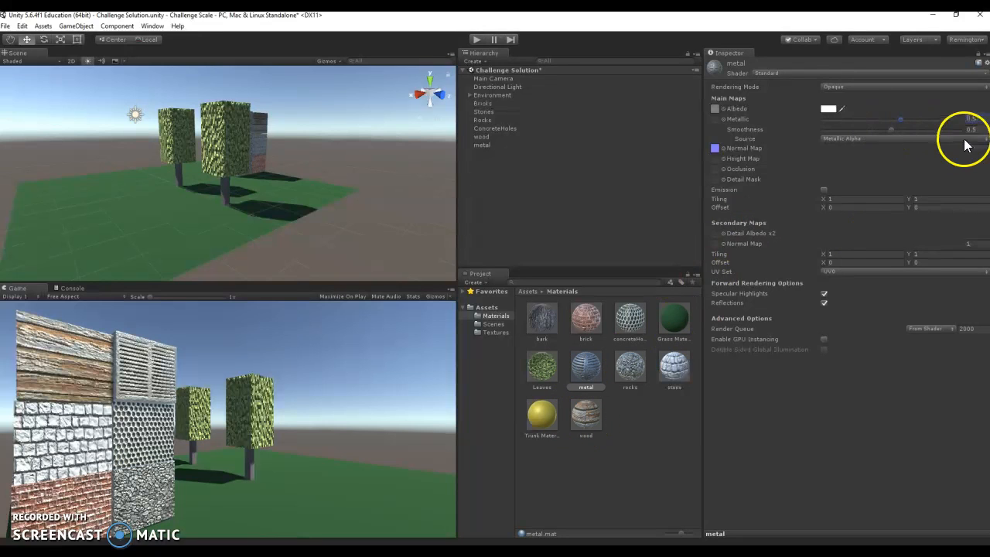
pyautogui.moveTo(890, 129); pyautogui.dragTo(920, 128)
pyautogui.click(926, 120)
pyautogui.moveTo(936, 119)
pyautogui.mouseDown()
pyautogui.moveTo(910, 131)
pyautogui.moveTo(941, 120)
pyautogui.moveTo(920, 129)
pyautogui.mouseUp()
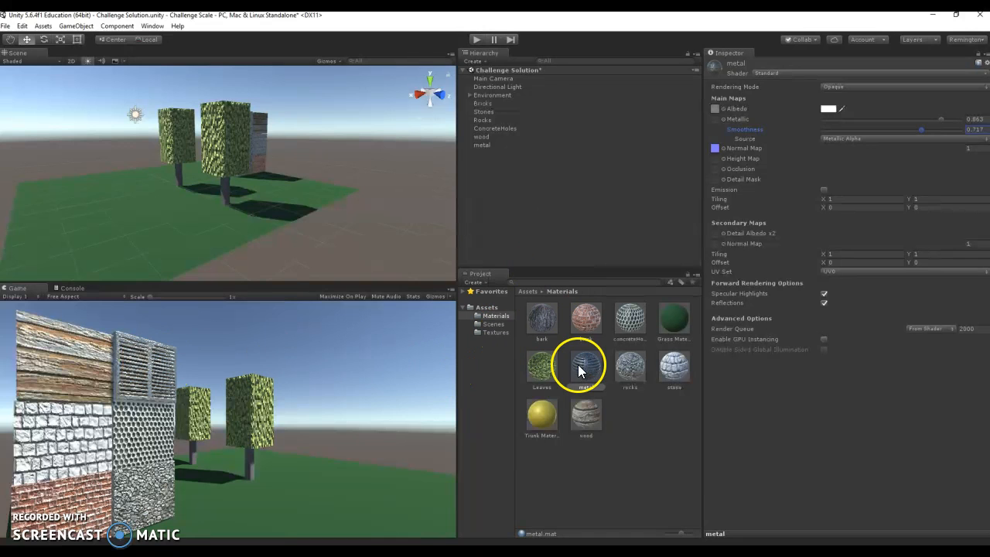
# - Lower the Bumpiness of the metal_tread_plate_NM texture to about 0.029 and apply the import settings
pyautogui.click(495, 332)
pyautogui.click(581, 406)
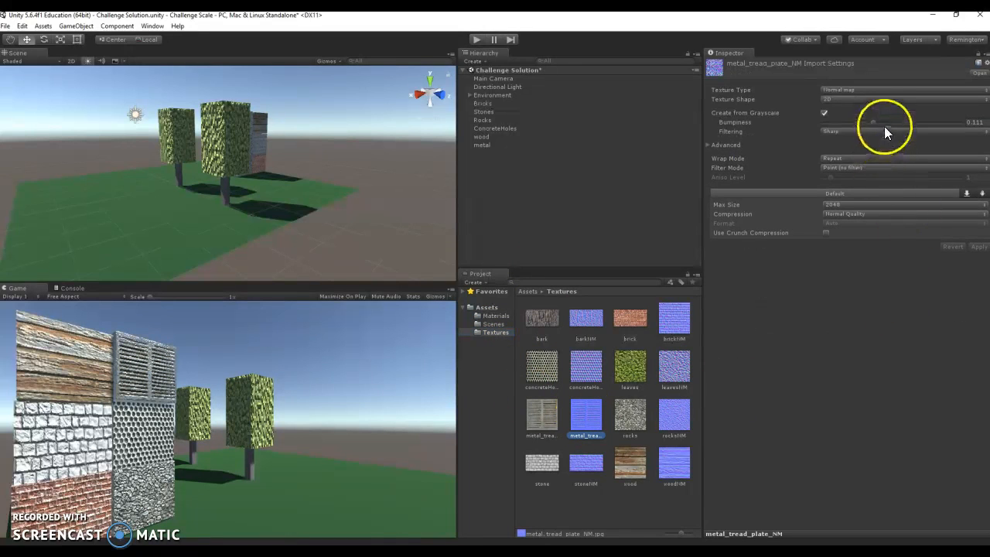
pyautogui.moveTo(874, 121); pyautogui.dragTo(834, 125)
pyautogui.click(976, 245)
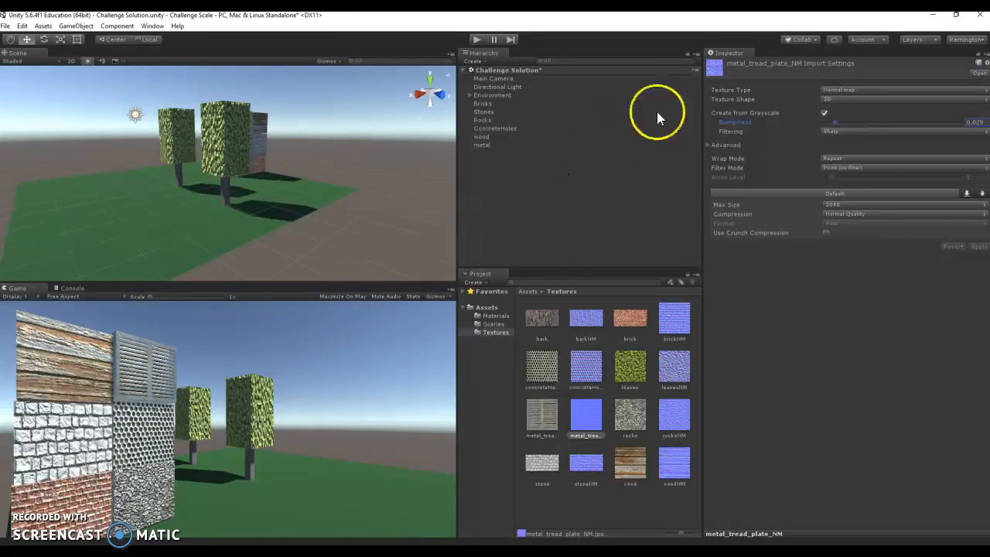
# - Check the metal cube's components and the metal material's settings
pyautogui.click(485, 144)
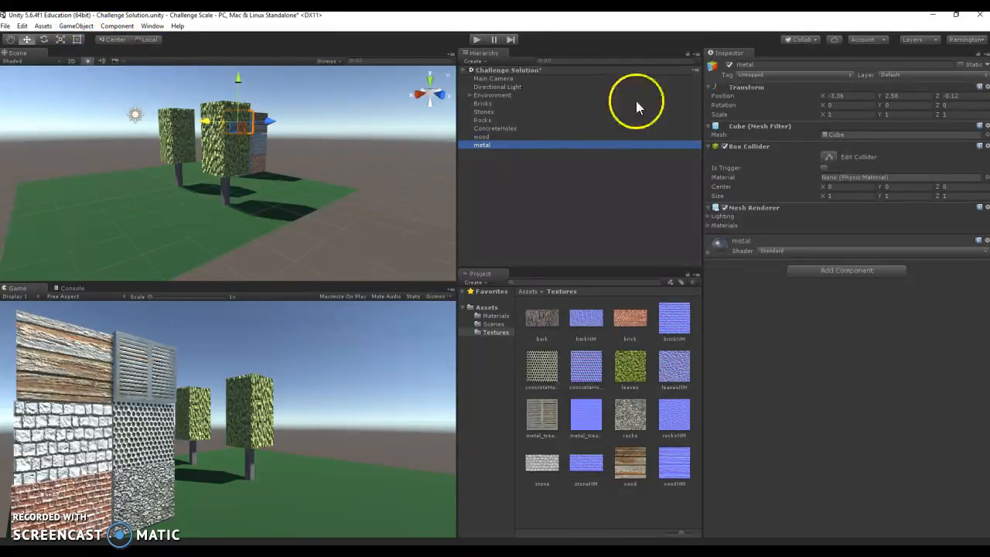
pyautogui.click(489, 315)
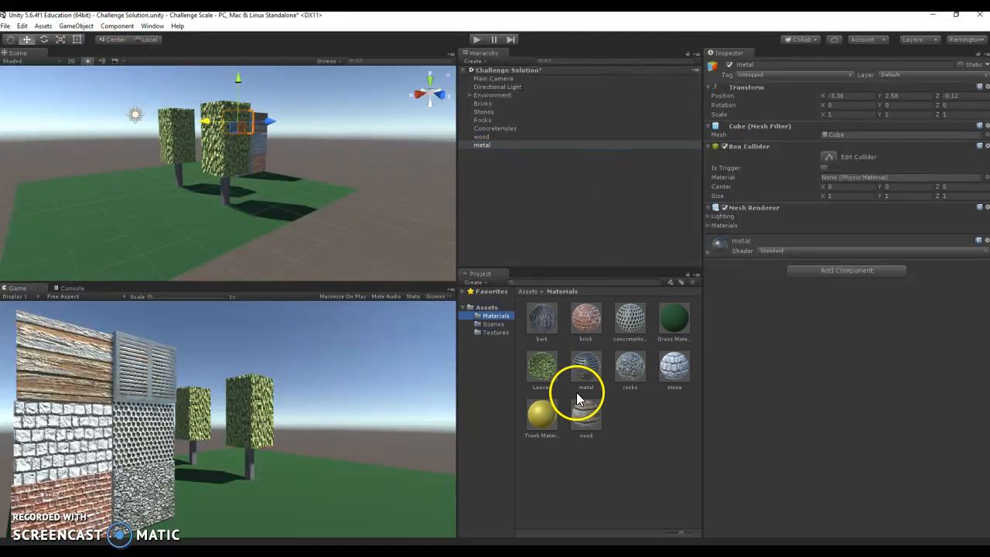
pyautogui.click(590, 371)
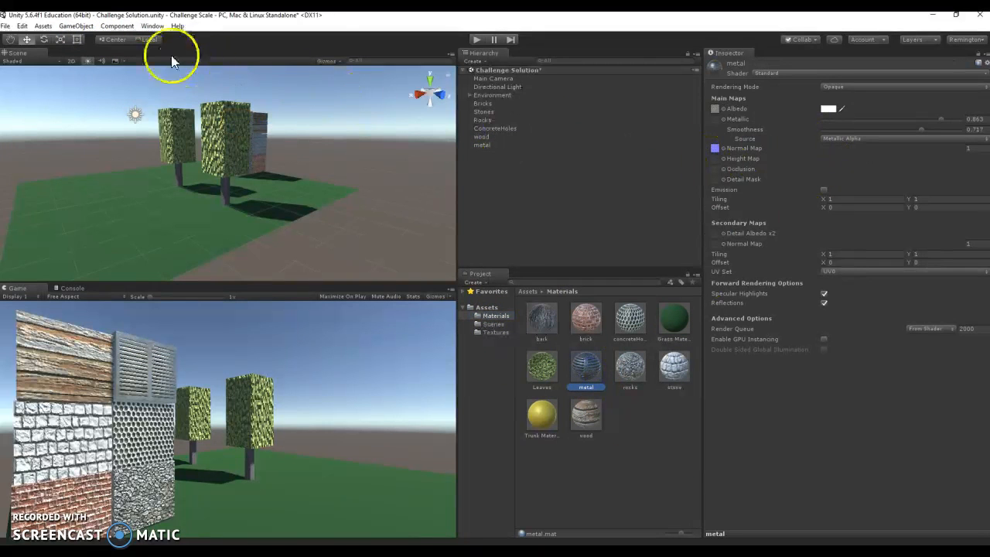
# - Add a new cube and move it in front of the textured wall, to about X -3.1, Y 1.29, Z -0.16
pyautogui.click(79, 28)
pyautogui.moveTo(86, 60)
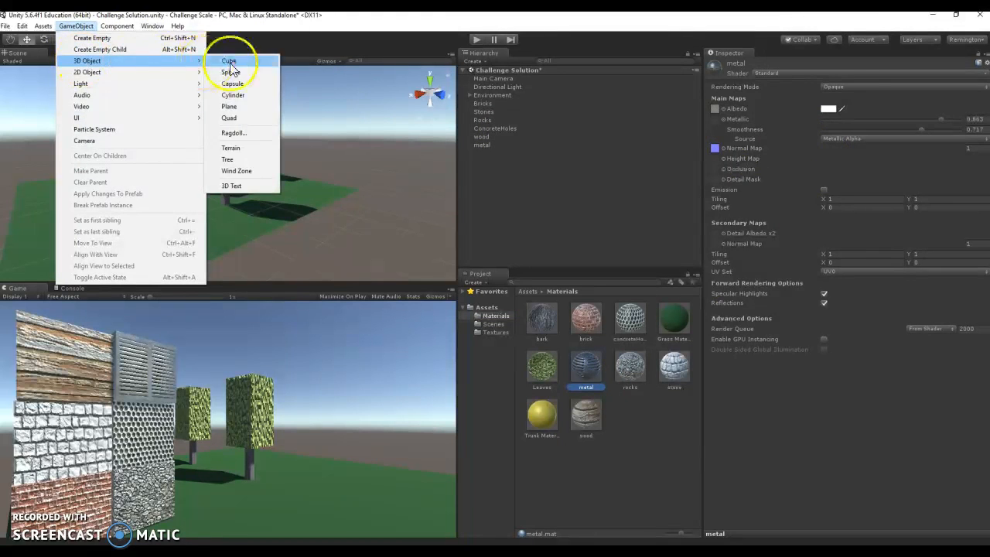
pyautogui.click(229, 62)
pyautogui.click(227, 131)
pyautogui.moveTo(228, 131); pyautogui.dragTo(220, 103)
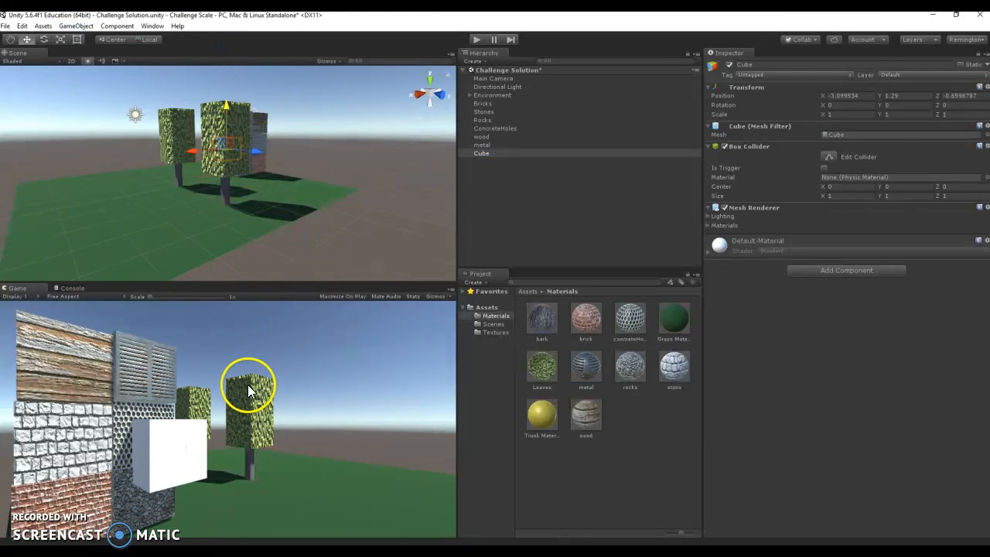
pyautogui.moveTo(253, 150); pyautogui.dragTo(259, 154)
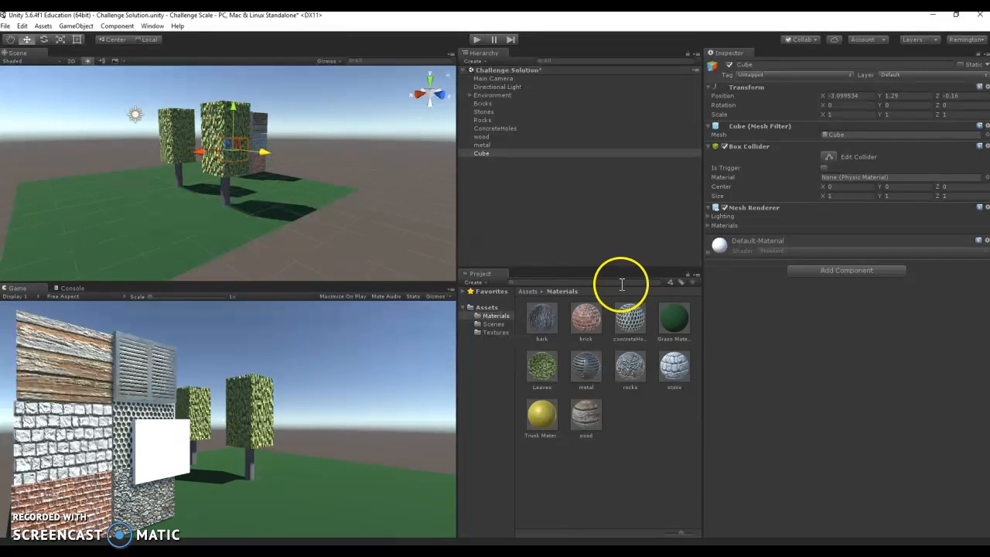
# - Create another material named metalFlat in the Materials folder
pyautogui.rightClick(504, 315)
pyautogui.moveTo(514, 319)
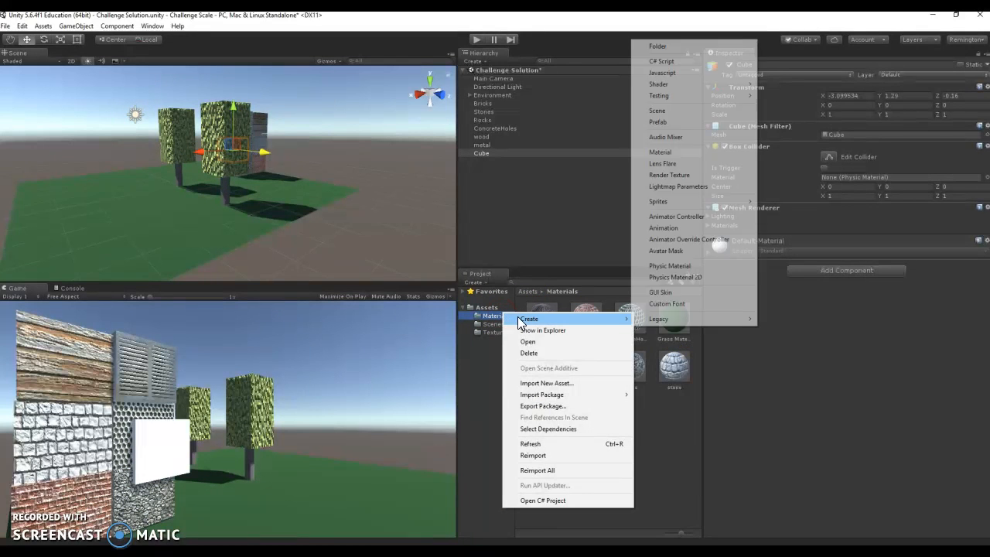
pyautogui.click(662, 153)
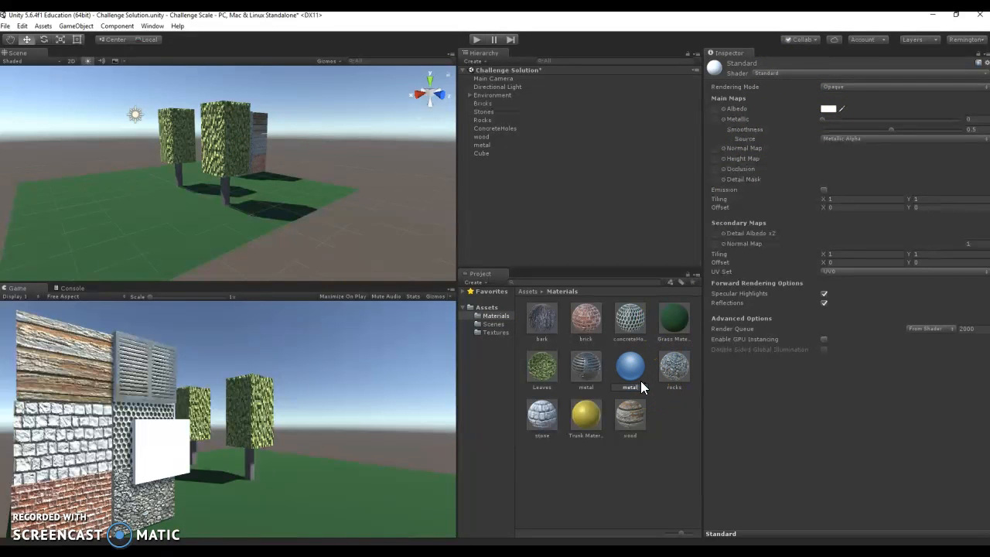
pyautogui.press('Return')
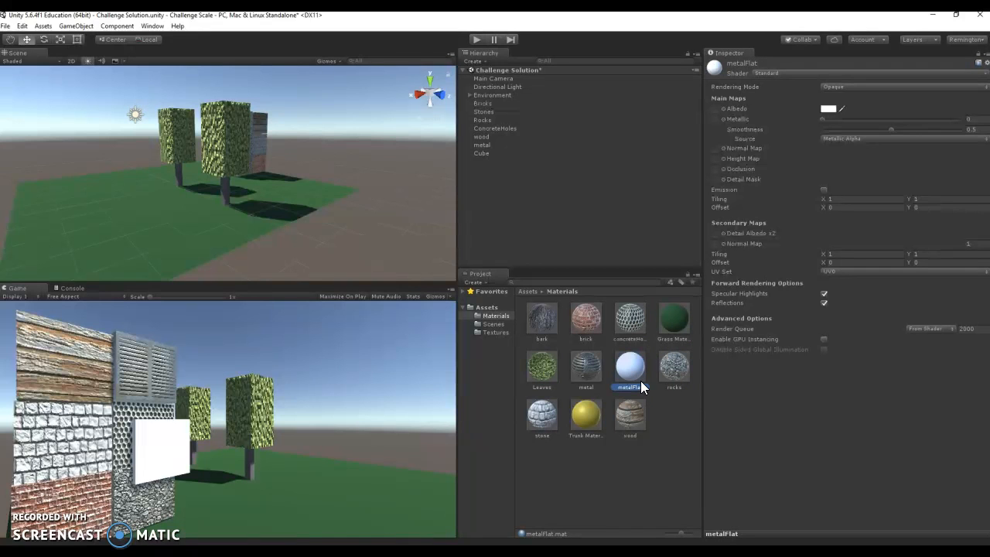
# - Give metalFlat the metal_tread_plate_0005_01 texture as its Albedo map and apply the material to the new Cube
pyautogui.click(716, 108)
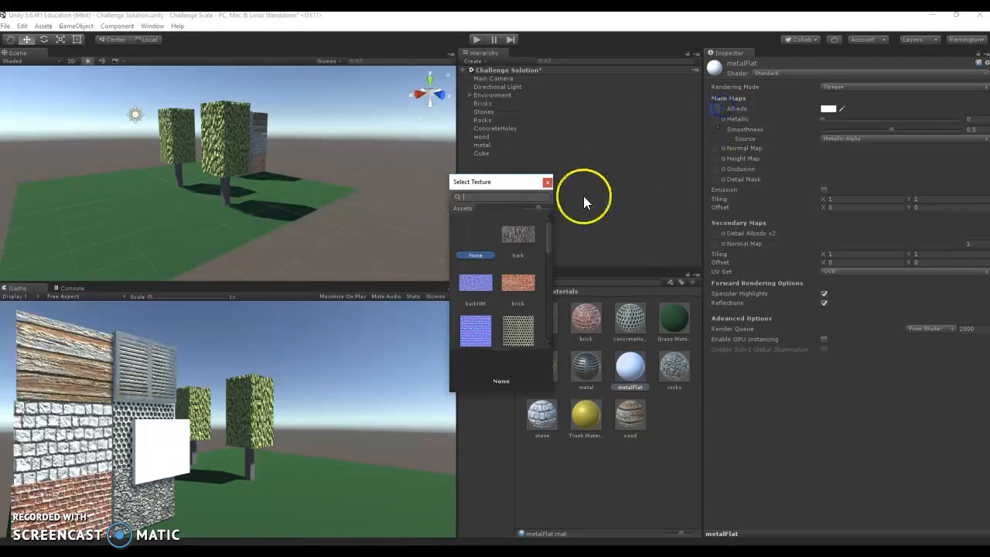
pyautogui.moveTo(549, 228); pyautogui.dragTo(545, 260)
pyautogui.click(517, 287)
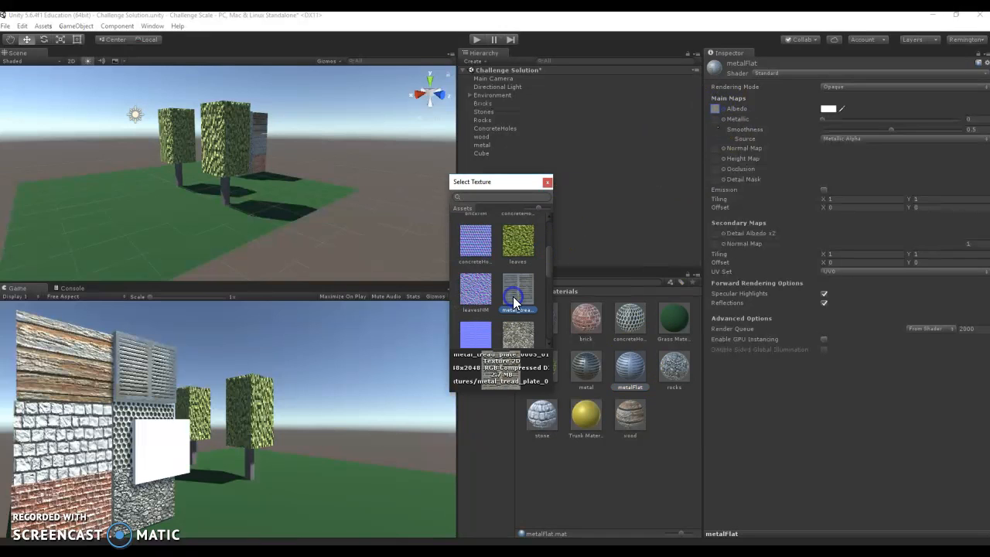
pyautogui.click(547, 183)
pyautogui.click(647, 352)
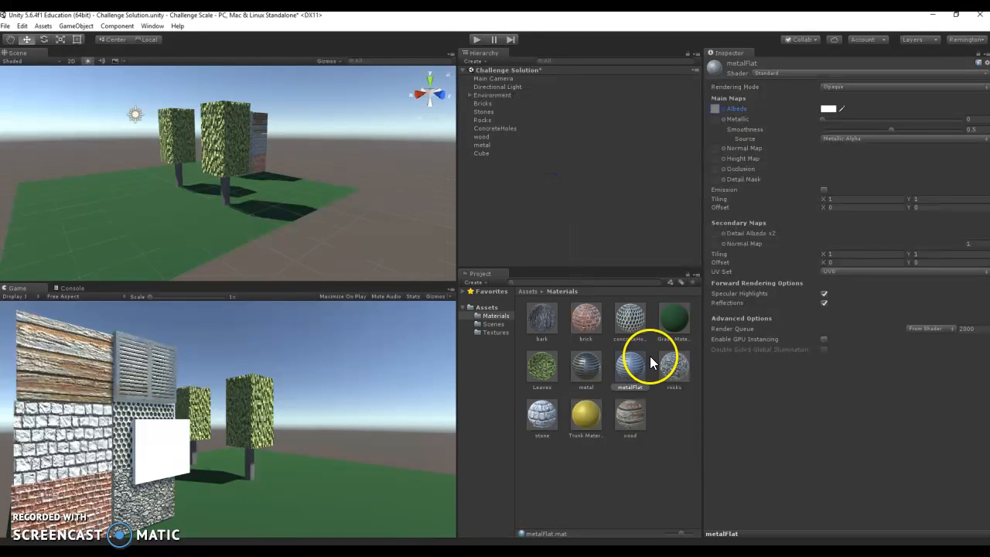
pyautogui.moveTo(636, 369); pyautogui.dragTo(485, 153)
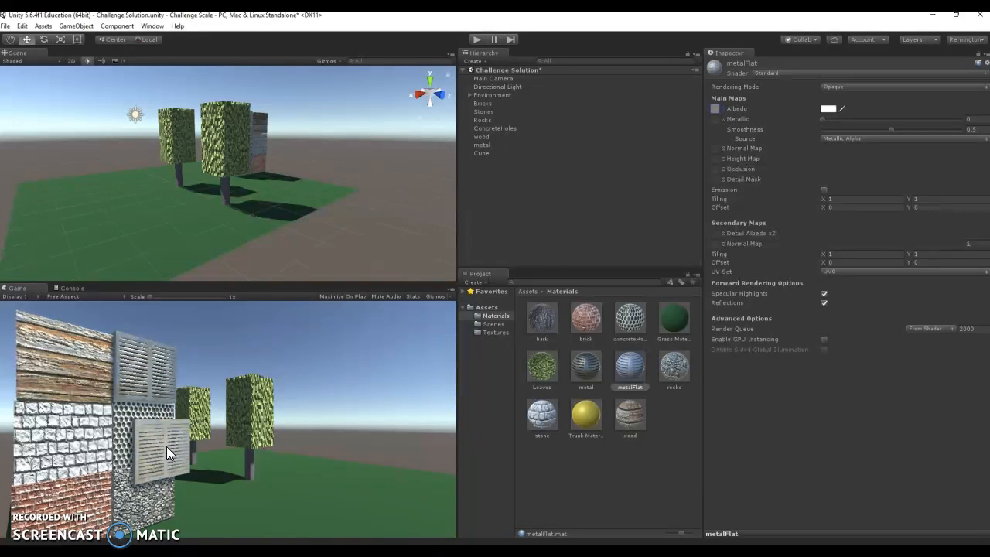
# - Adjust metalFlat to a Metallic value of about 0.597 and a Smoothness of about 0.237
pyautogui.moveTo(821, 119); pyautogui.dragTo(905, 120)
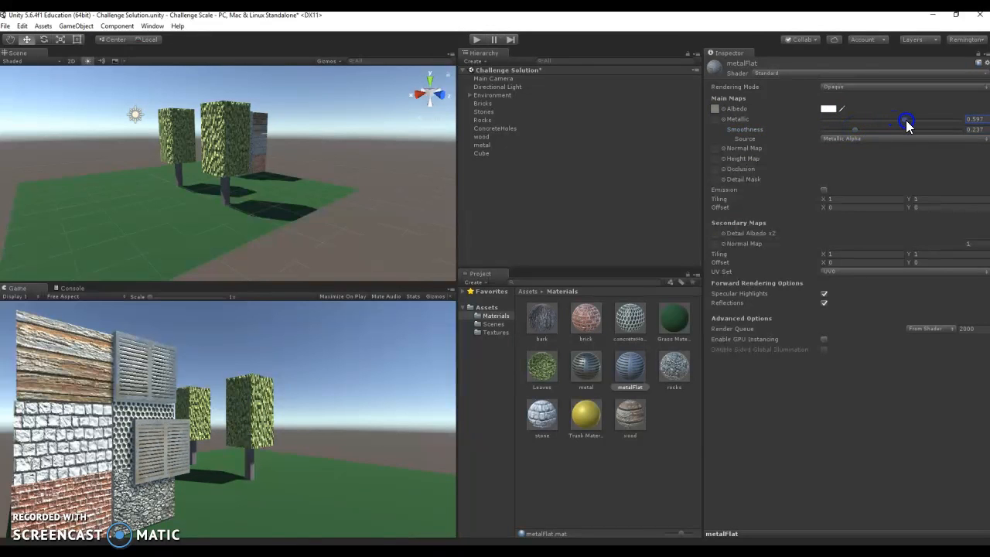